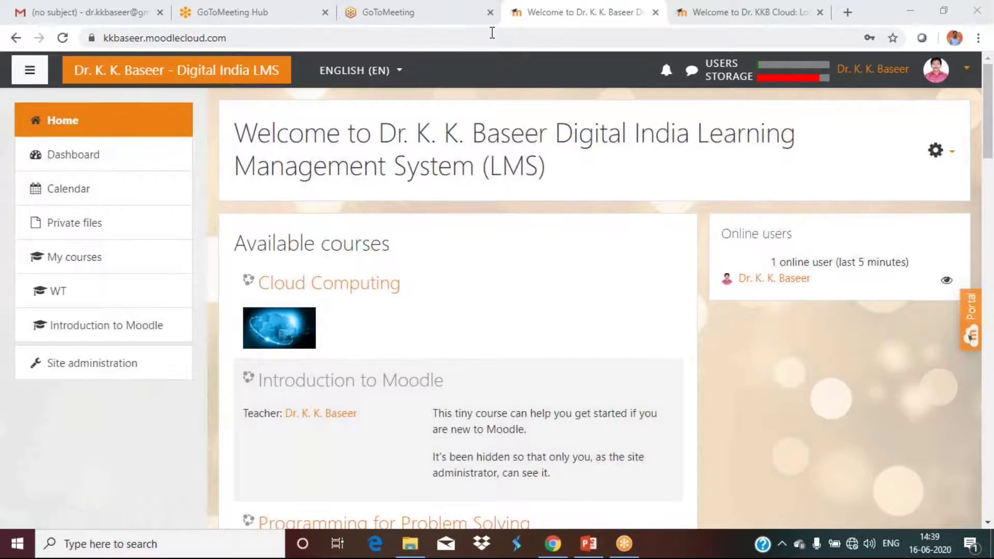
Load moodlecloud.com in a new Chrome tab, after checking the GoToMeeting and existing Moodle tabs
left_click(373, 15)
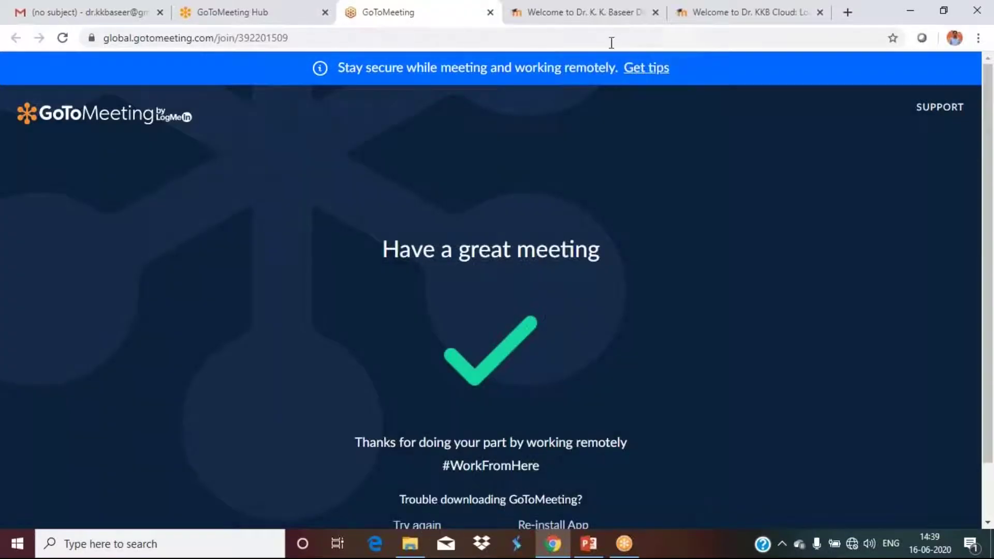
left_click(628, 13)
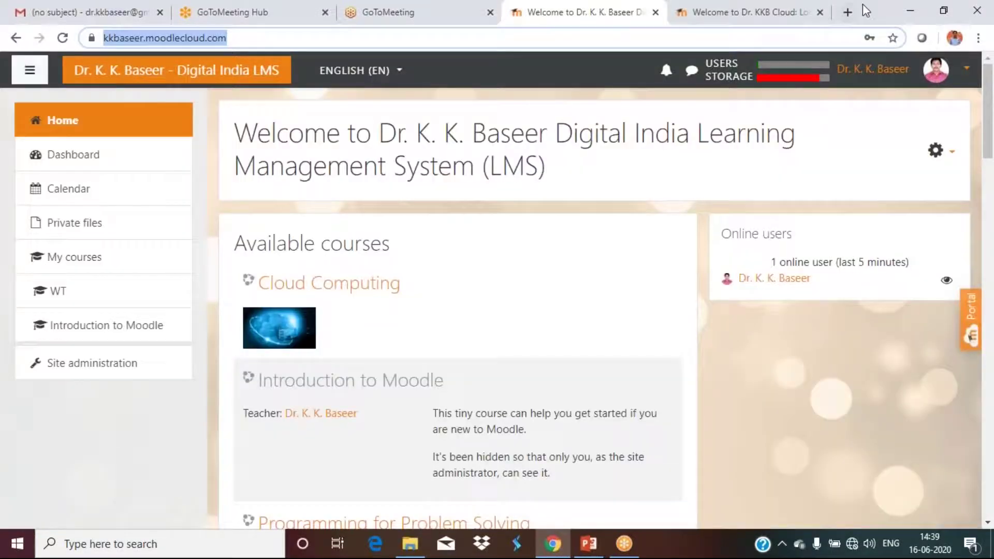
left_click(847, 12)
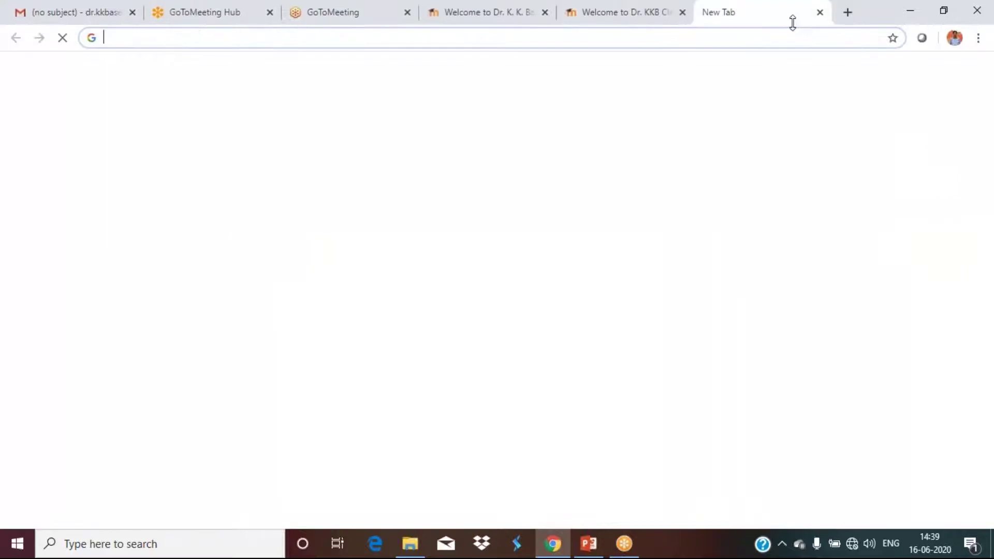
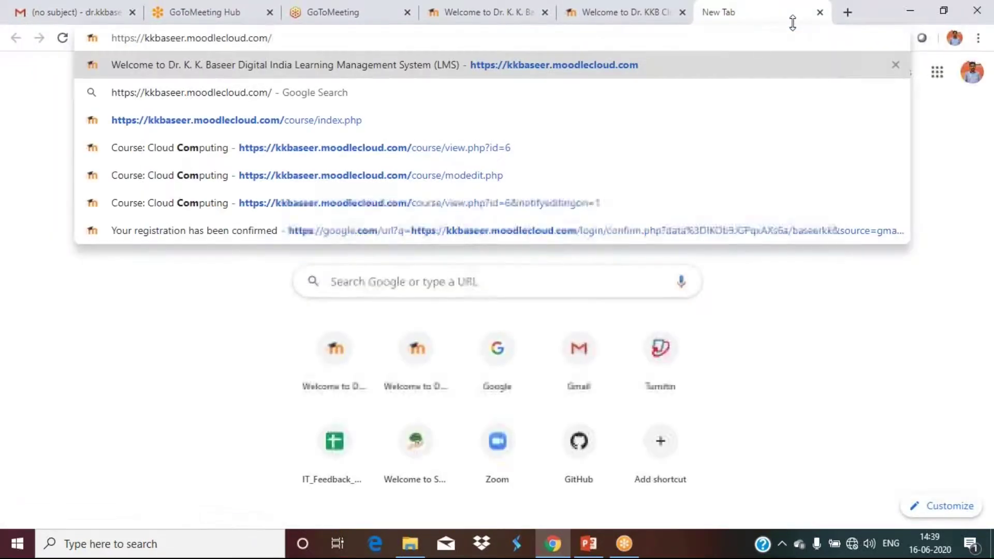
key("ctrl+a")
type("moodlecloud.co")
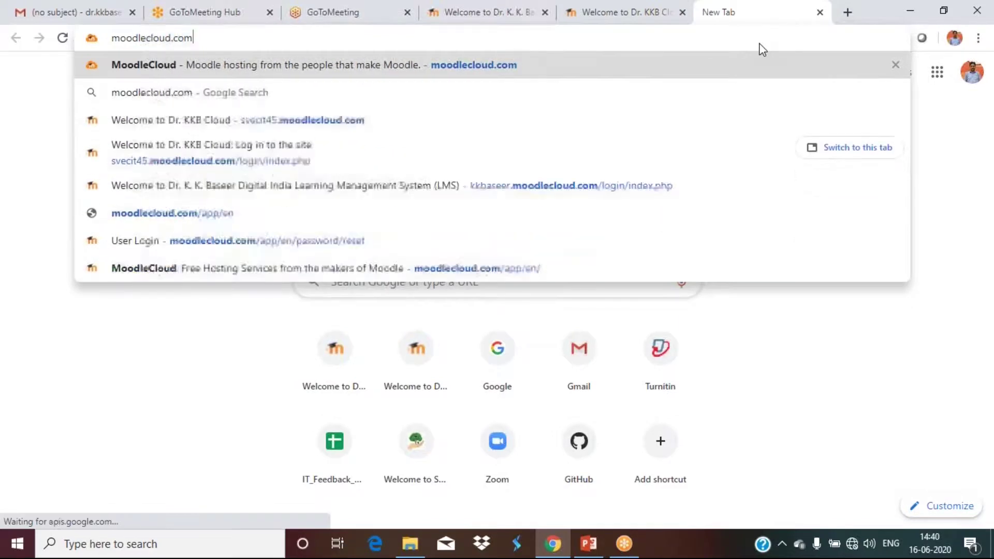
type("m")
key("Return")
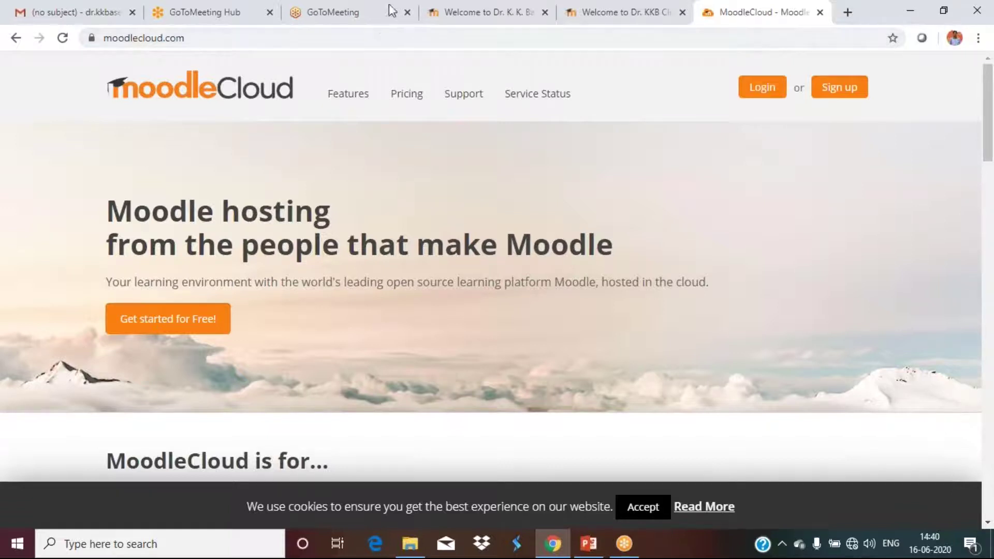
Choose 'Get started for Free!' and read the free-plan Signup options page
left_click(211, 325)
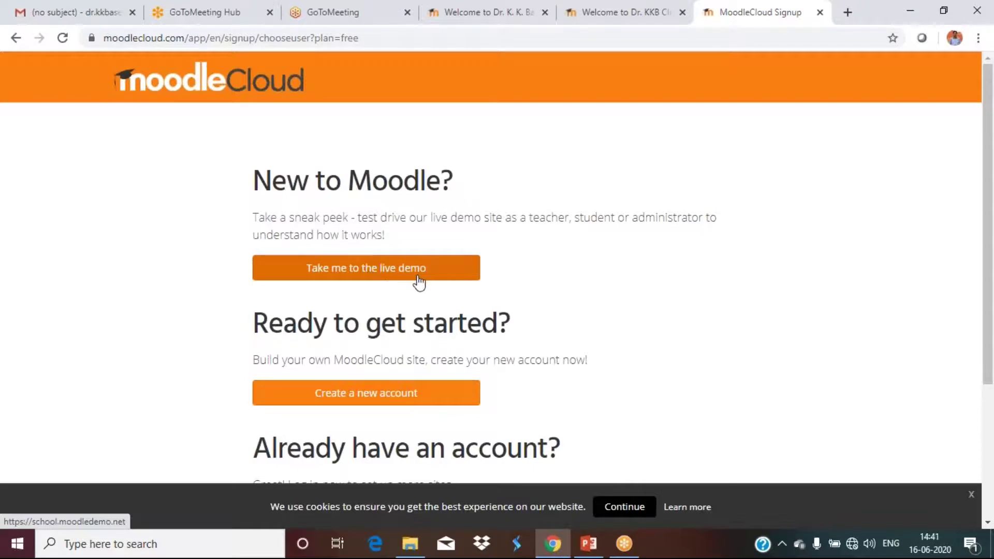
left_click_drag(258, 322, 409, 323)
left_click(421, 341)
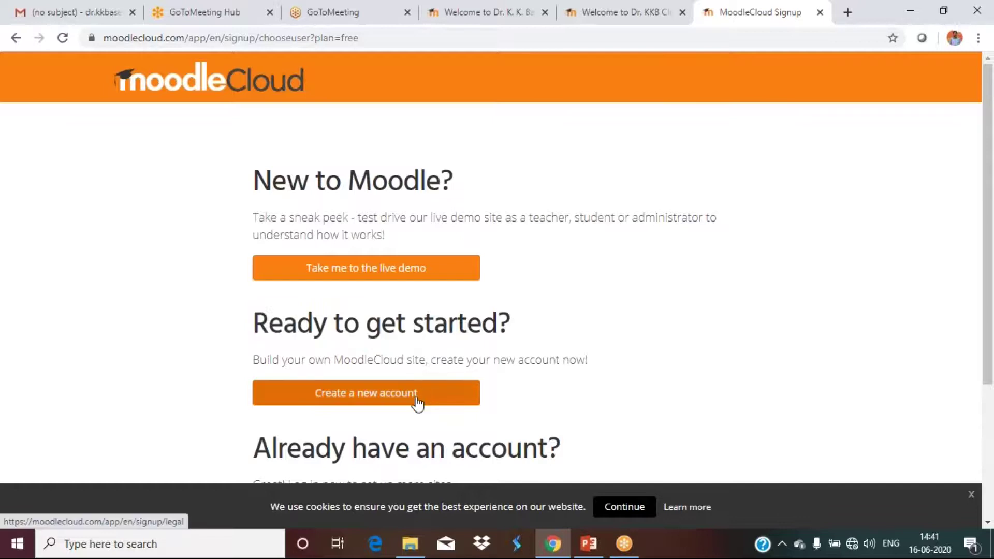
left_click_drag(284, 322, 115, 68)
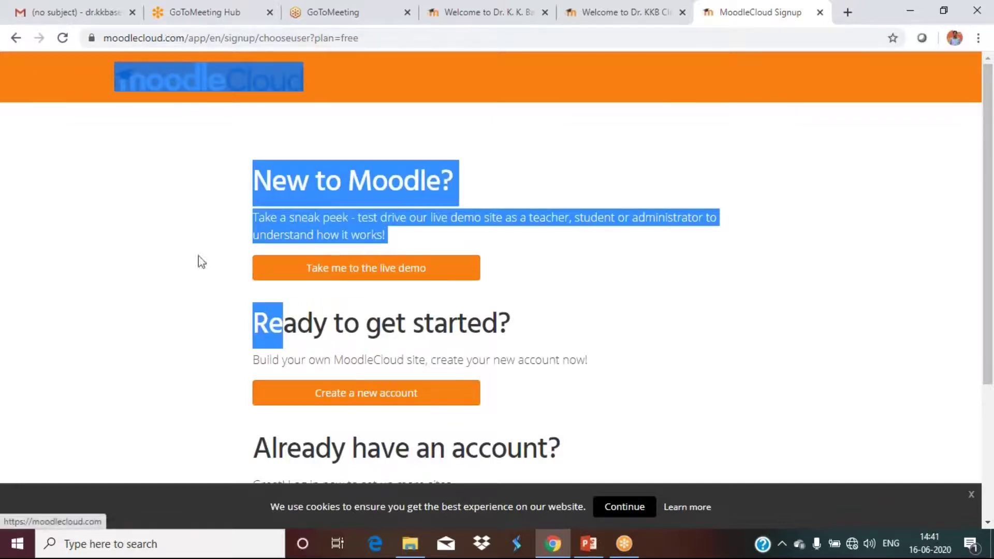
left_click(634, 362)
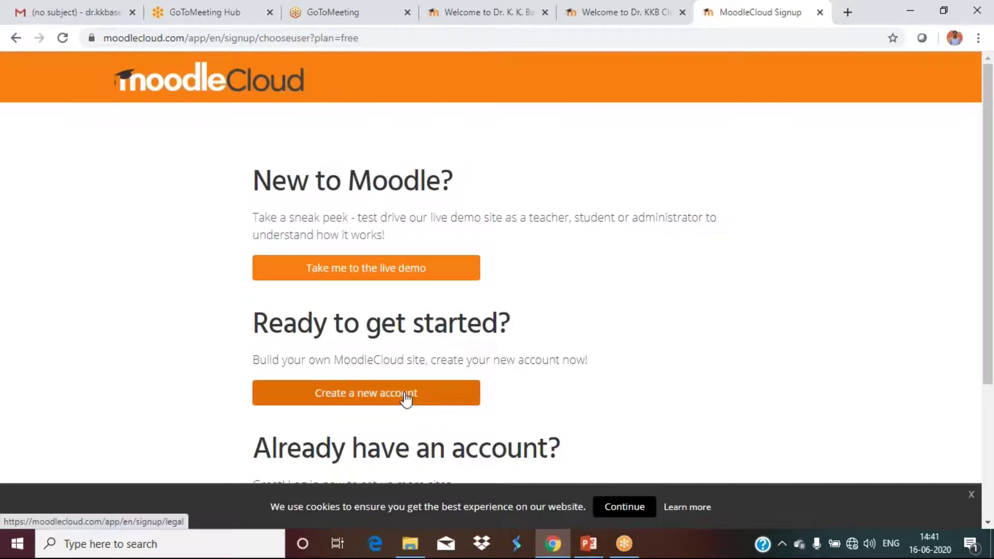
Choose 'Create a new account' and scroll through the agreement checklist
left_click(389, 399)
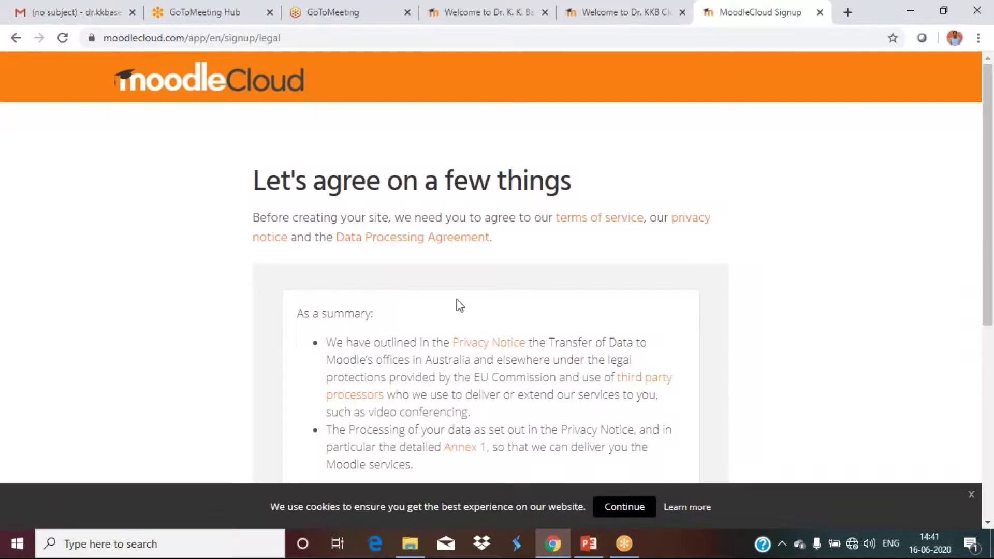
scroll(457, 301, "down", 4)
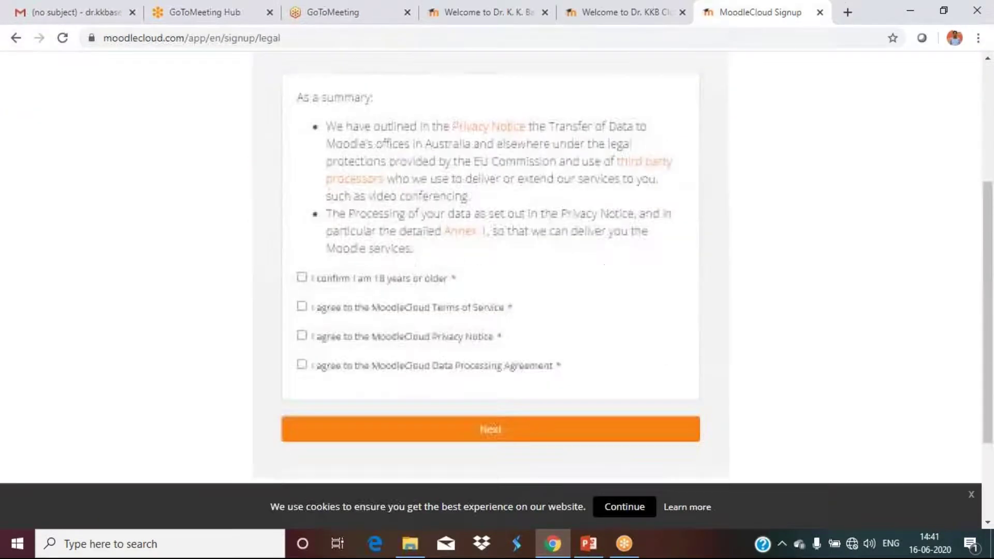
scroll(466, 328, "up", 2)
scroll(466, 329, "down", 2)
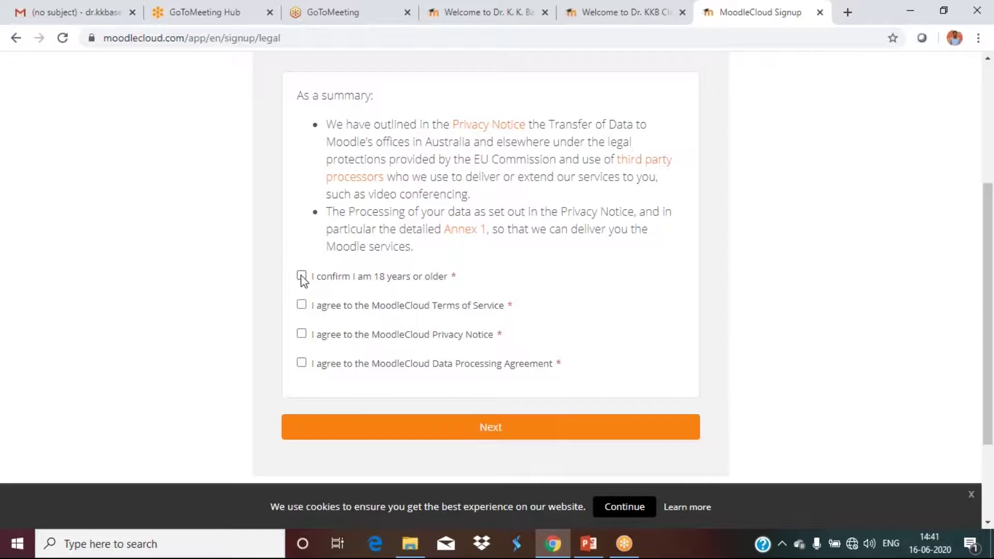
Confirm age 18+, accept Terms of Service, Privacy Notice and Data Processing Agreement, then go Next
left_click(301, 276)
left_click(302, 305)
left_click(300, 334)
left_click(302, 365)
left_click(474, 433)
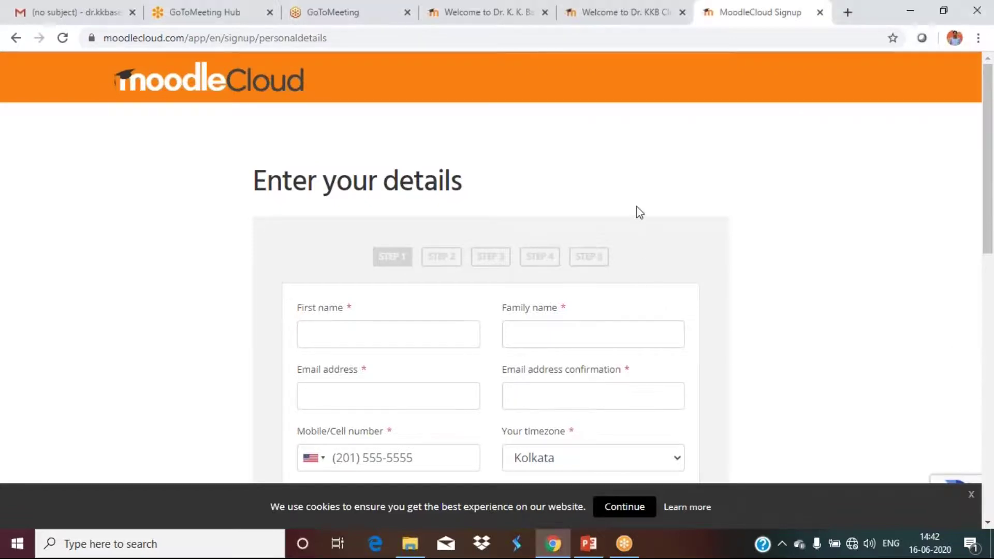
Scroll through the Step 1 form to review its name, contact, organisation and address fields
scroll(636, 207, "down", 3)
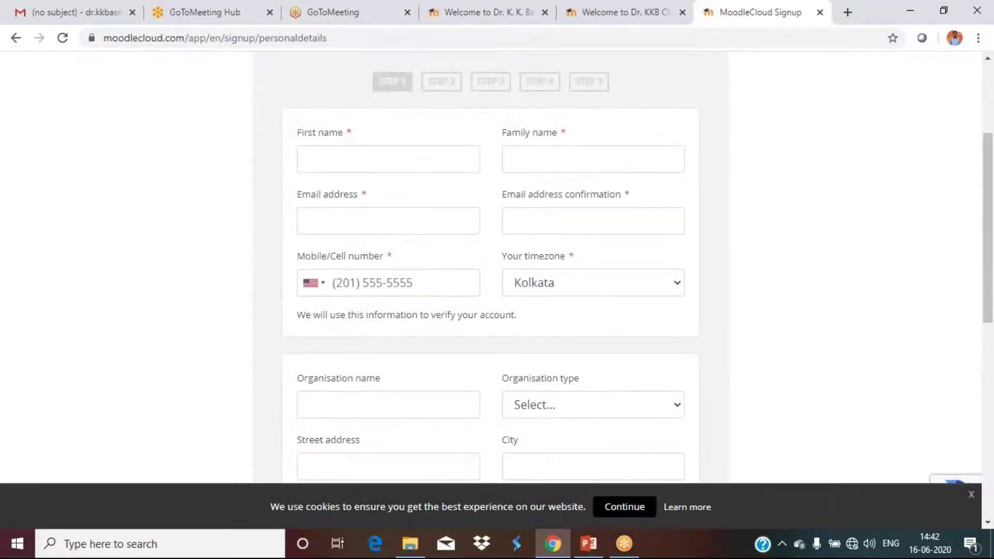
scroll(491, 270, "down", 1)
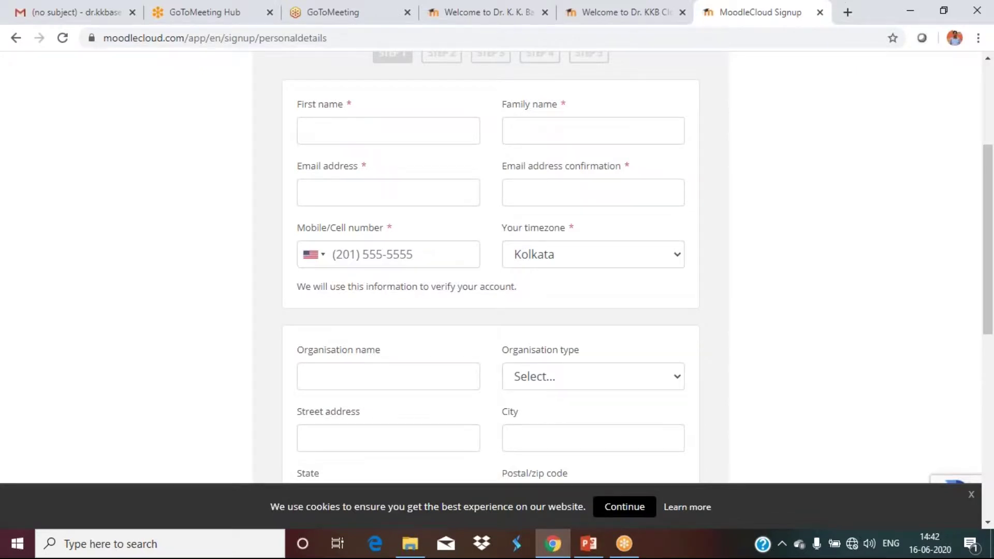
scroll(491, 270, "down", 1)
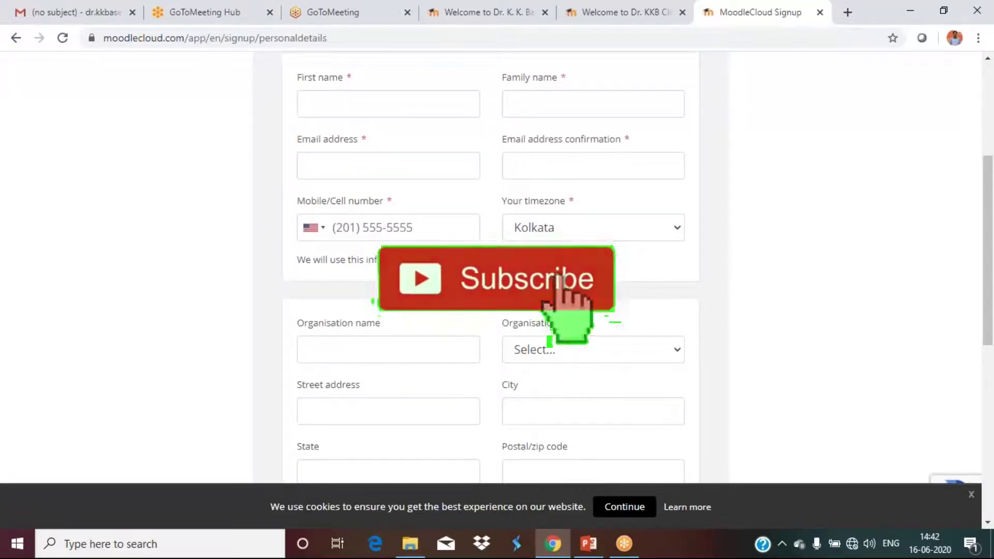
scroll(491, 269, "up", 1)
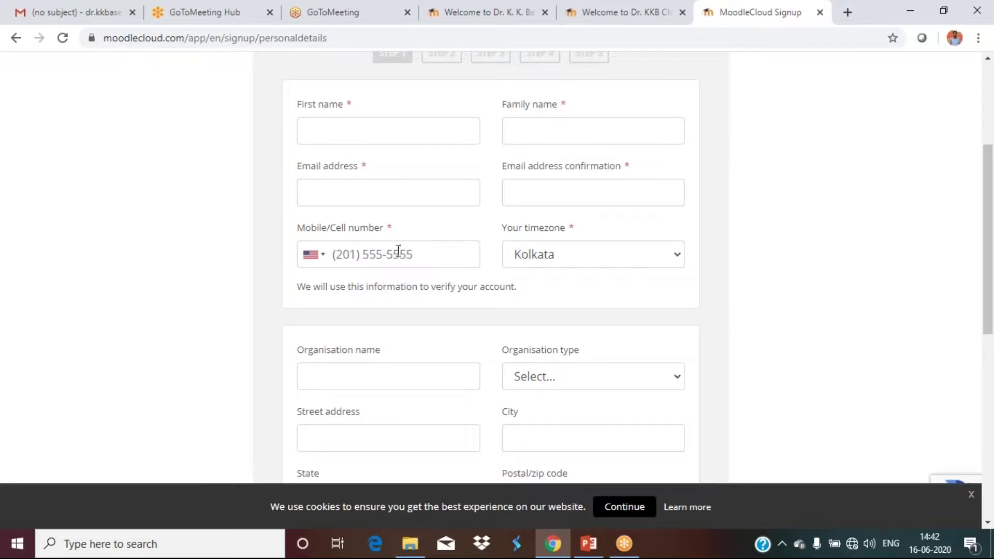
Set the phone country code to India and enter the mobile number
left_click(324, 261)
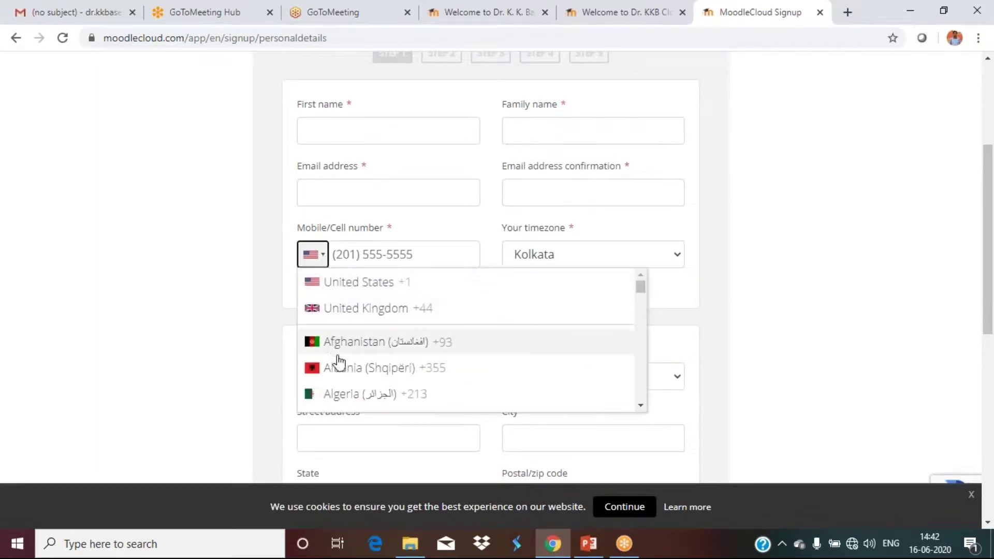
left_click_drag(642, 291, 648, 344)
left_click_drag(646, 336, 647, 332)
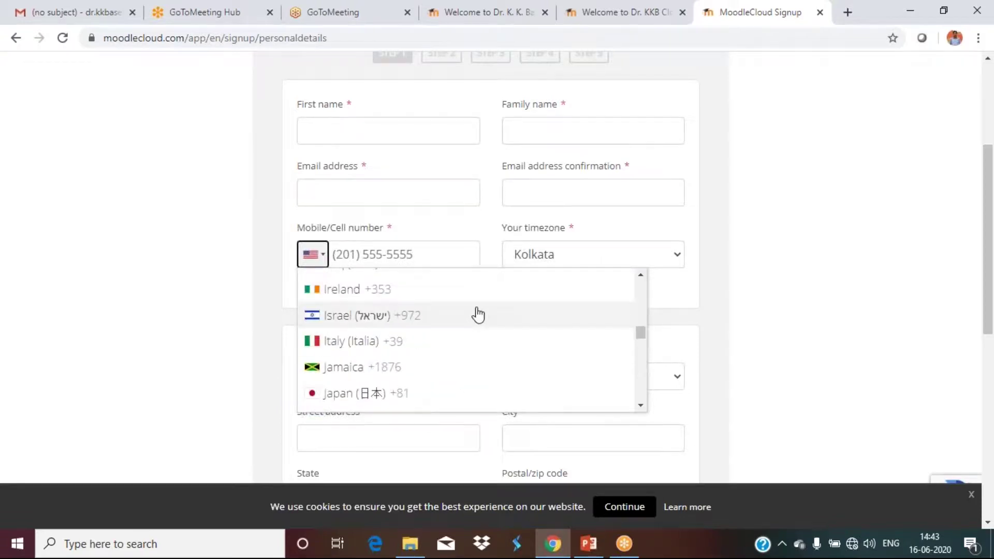
scroll(477, 314, "up", 4)
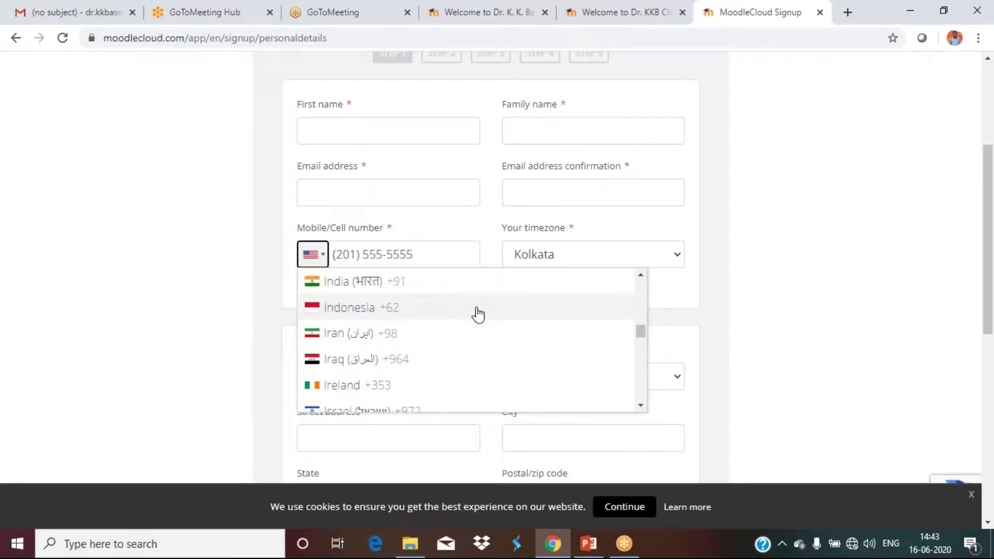
key("Up")
left_click(401, 283)
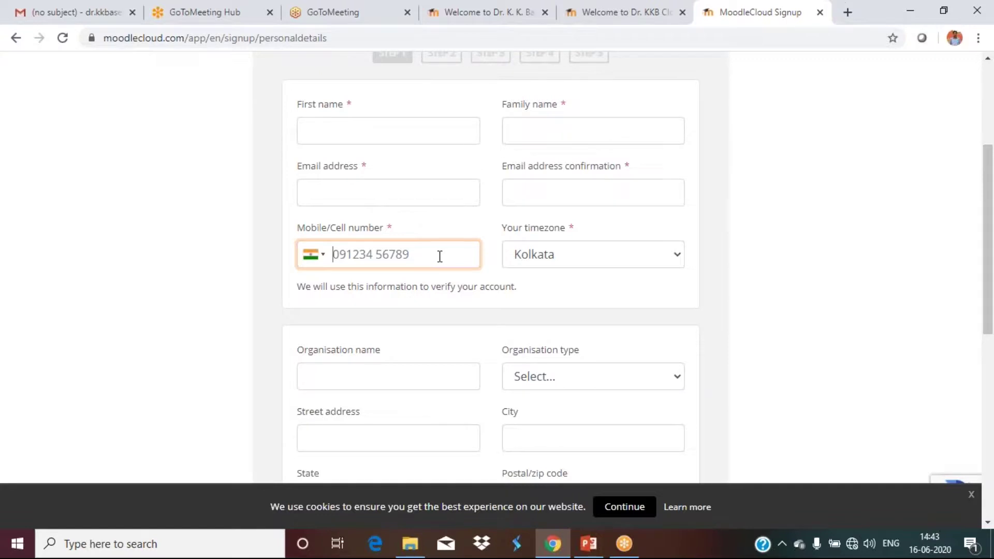
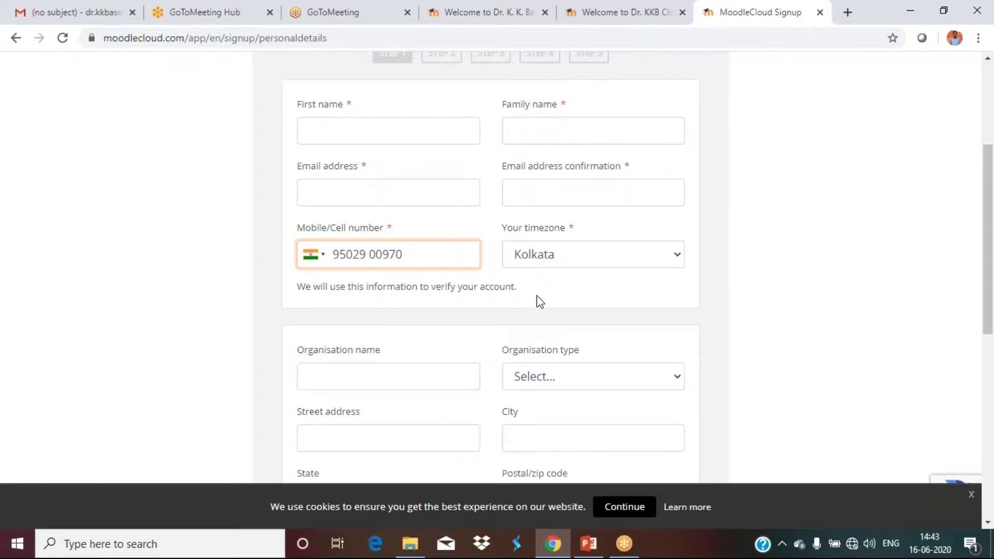
scroll(530, 311, "up", 2)
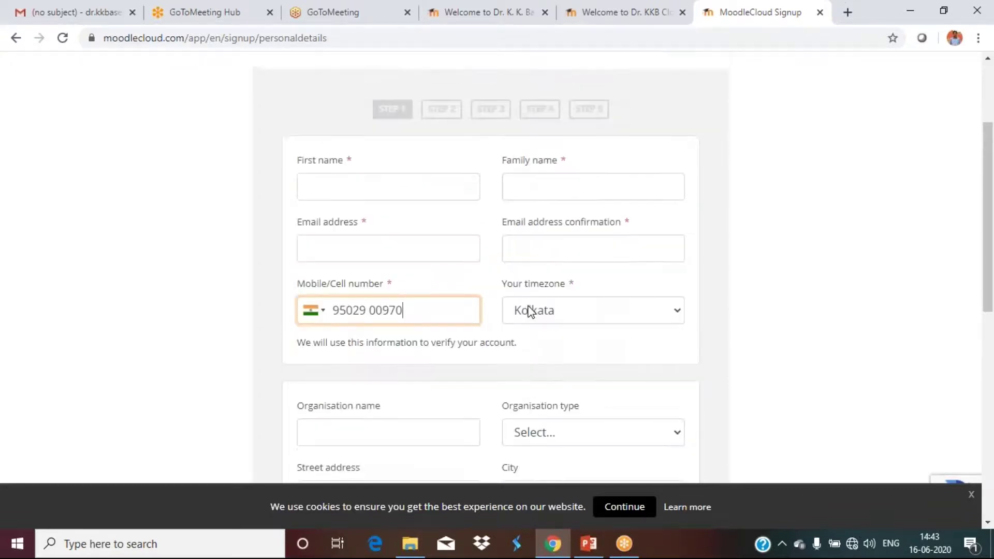
left_click(713, 364)
Fill in the organisation name and address from the saved autofill entry
scroll(713, 364, "down", 4)
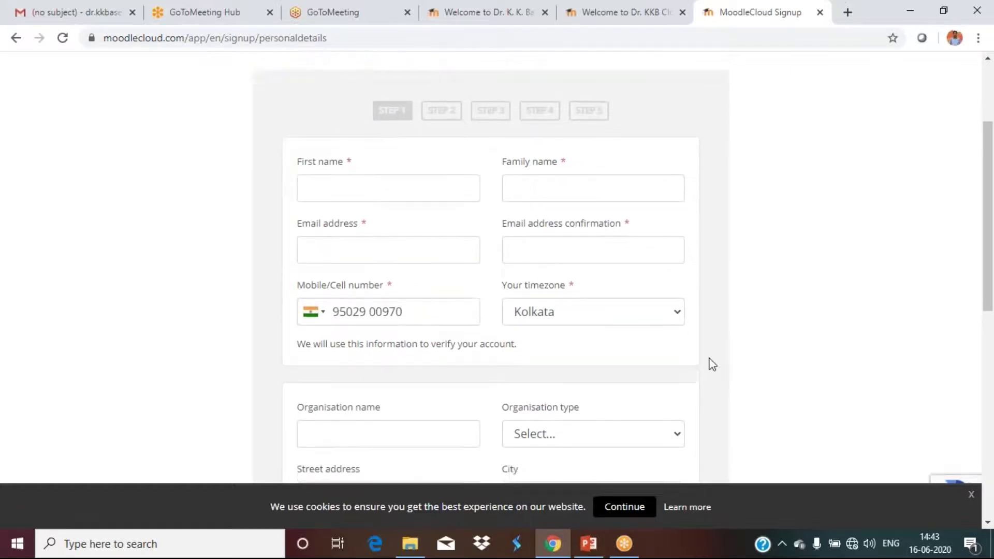
scroll(407, 279, "down", 1)
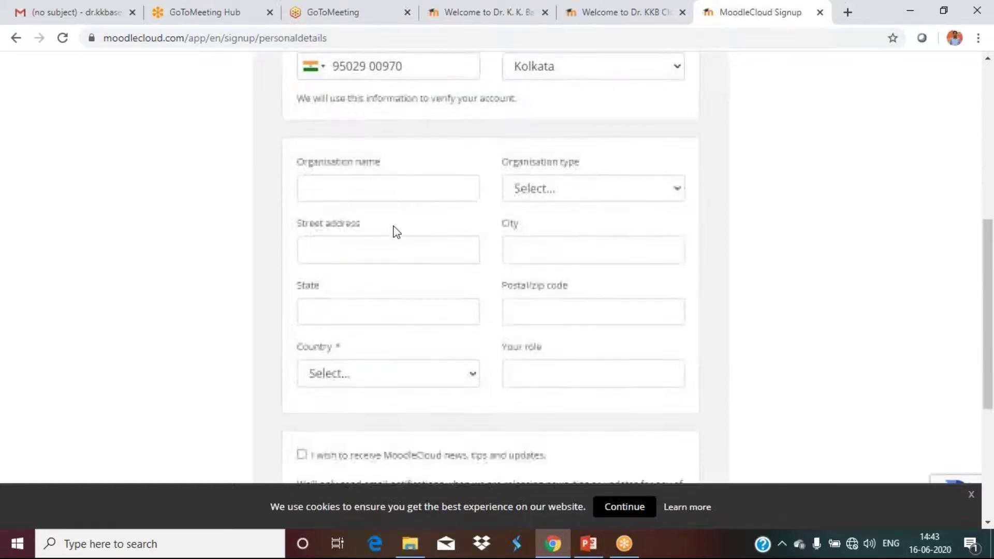
left_click(400, 188)
left_click(395, 236)
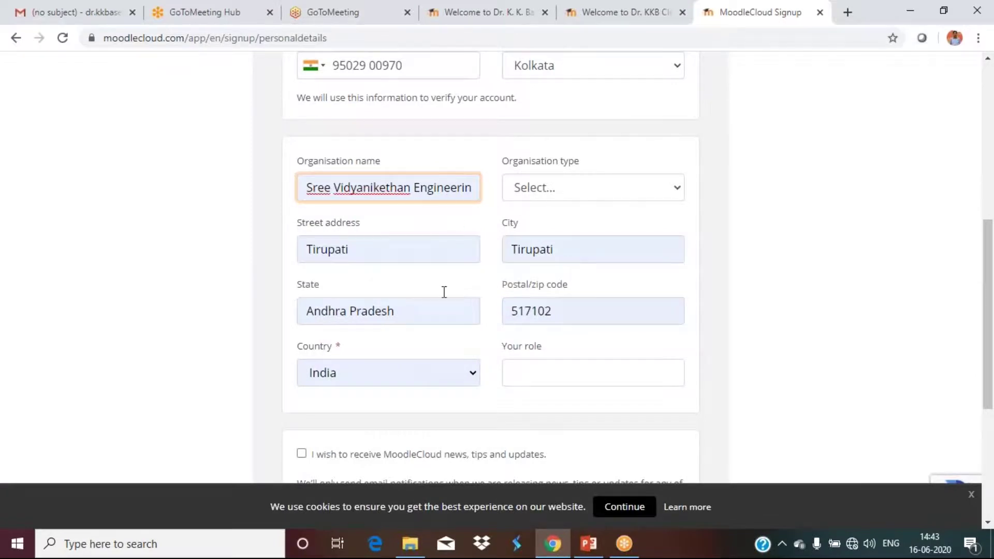
Set the organisation type to Religious institution
left_click(570, 189)
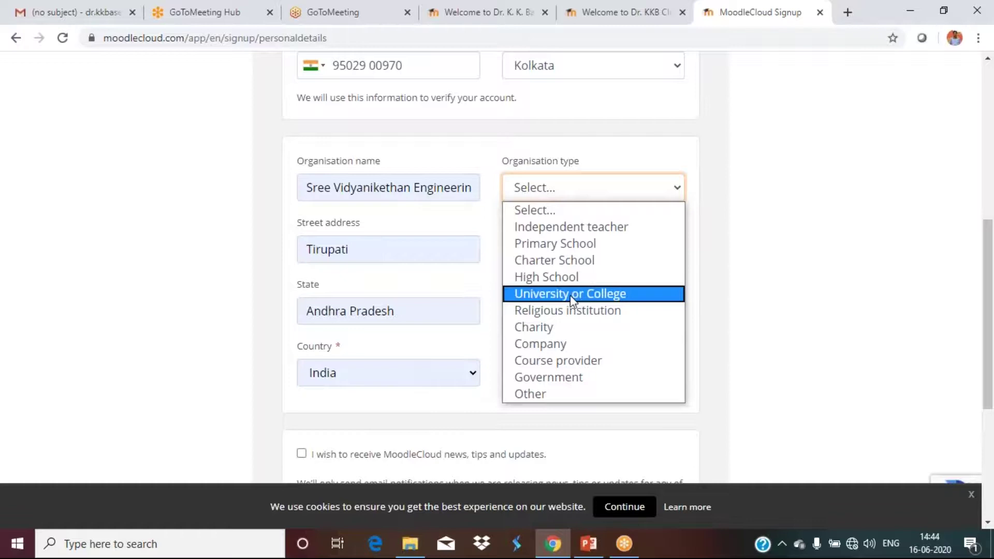
left_click(570, 294)
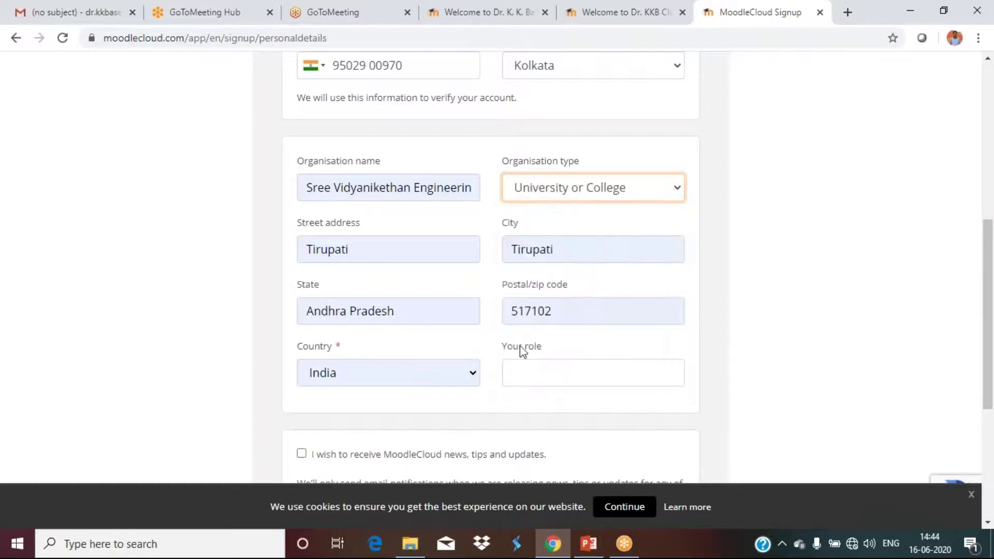
key("Down")
Enter Teacher as the role and opt in to MoodleCloud news, tips and updates
left_click(541, 373)
left_click(729, 352)
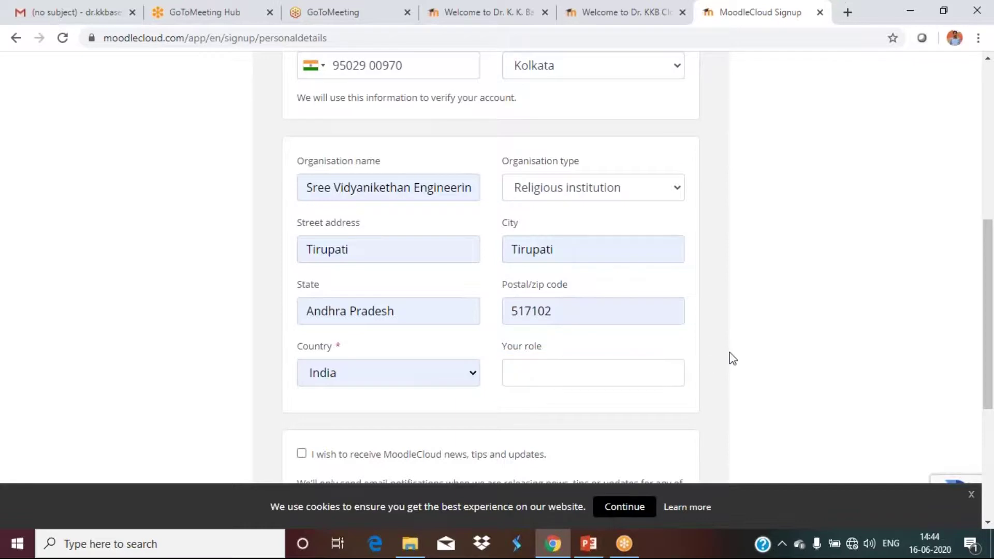
scroll(729, 358, "down", 3)
left_click(552, 198)
type("Teacher")
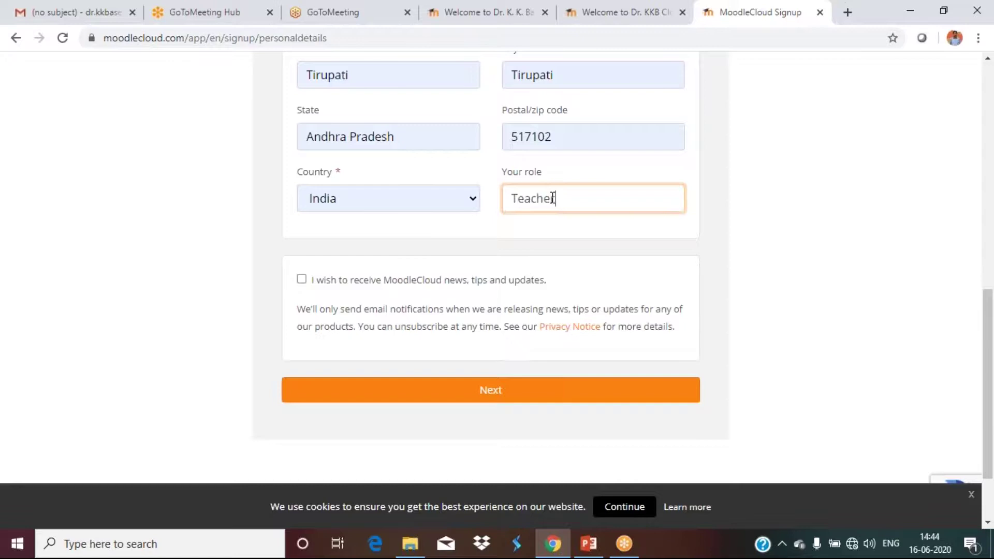
left_click(301, 280)
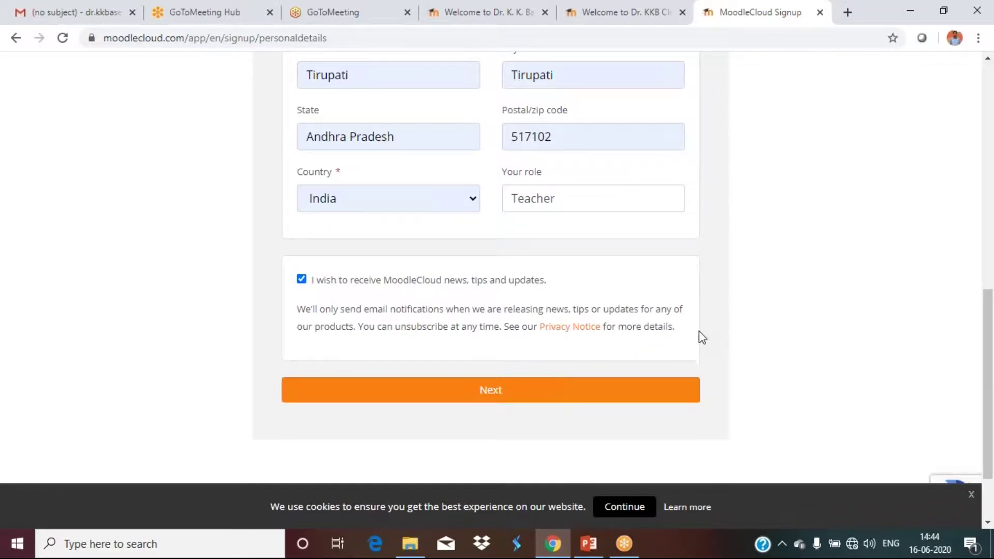
scroll(703, 336, "up", 3)
scroll(703, 337, "up", 6)
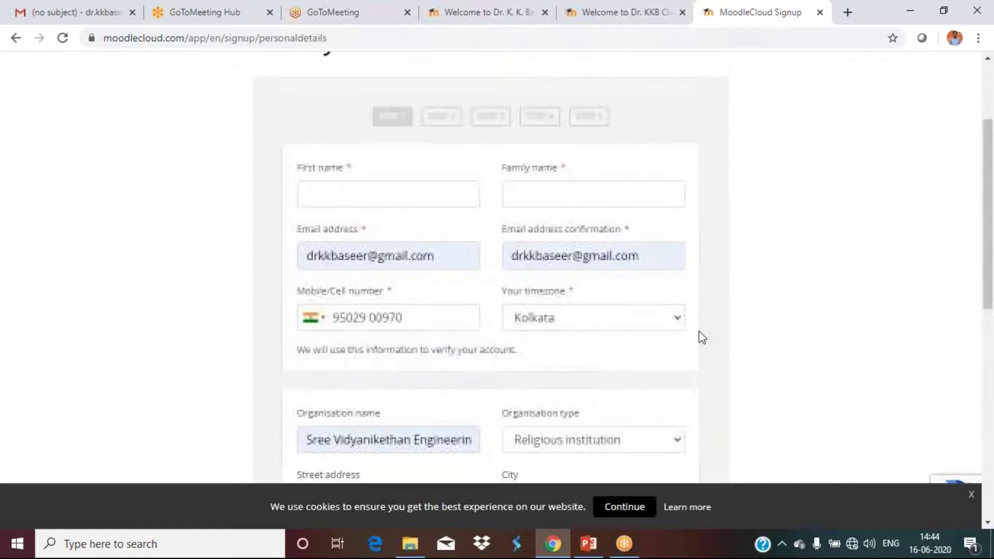
Type the user's first name with title and family name into the name fields
scroll(424, 254, "down", 1)
left_click(416, 224)
left_click(565, 226)
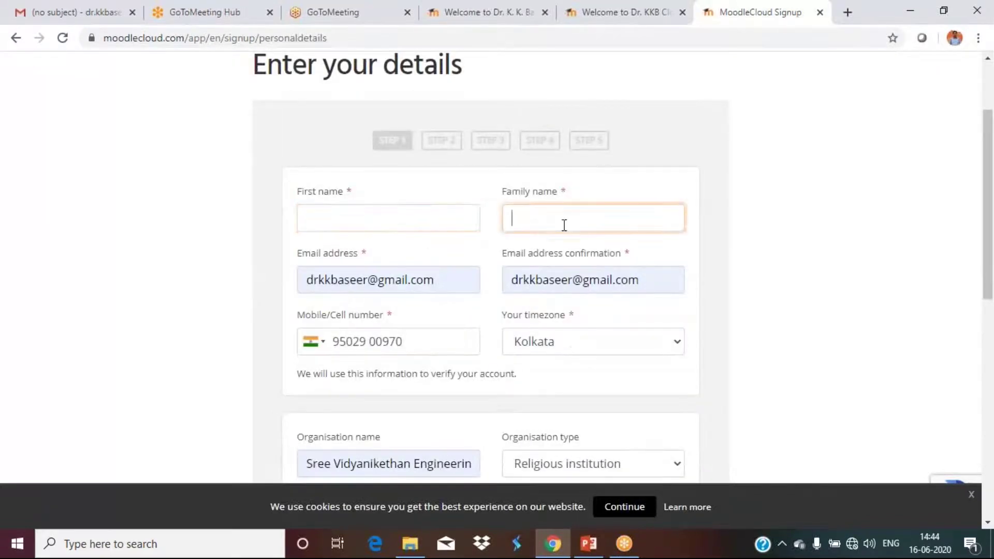
left_click(150, 243)
scroll(170, 250, "down", 1)
left_click(371, 194)
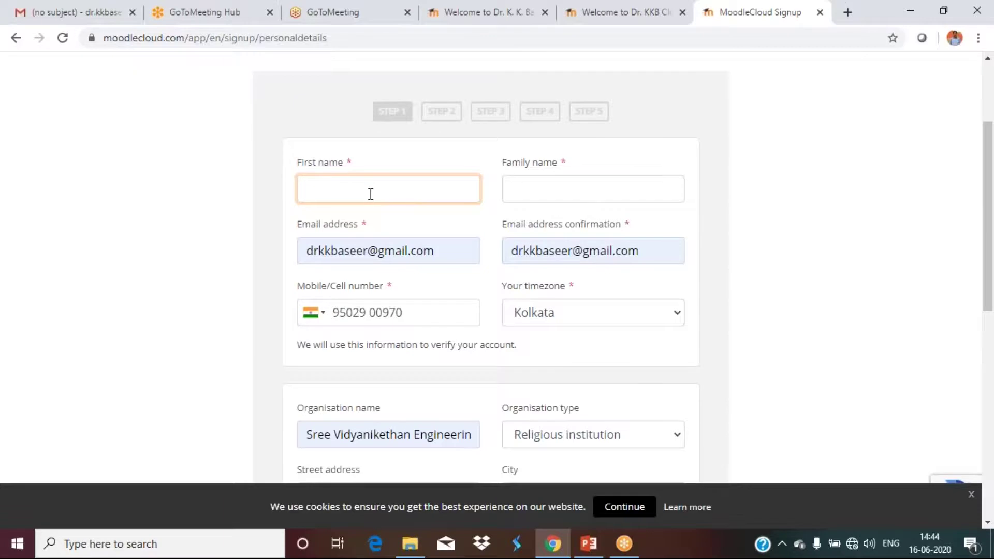
key("Tab")
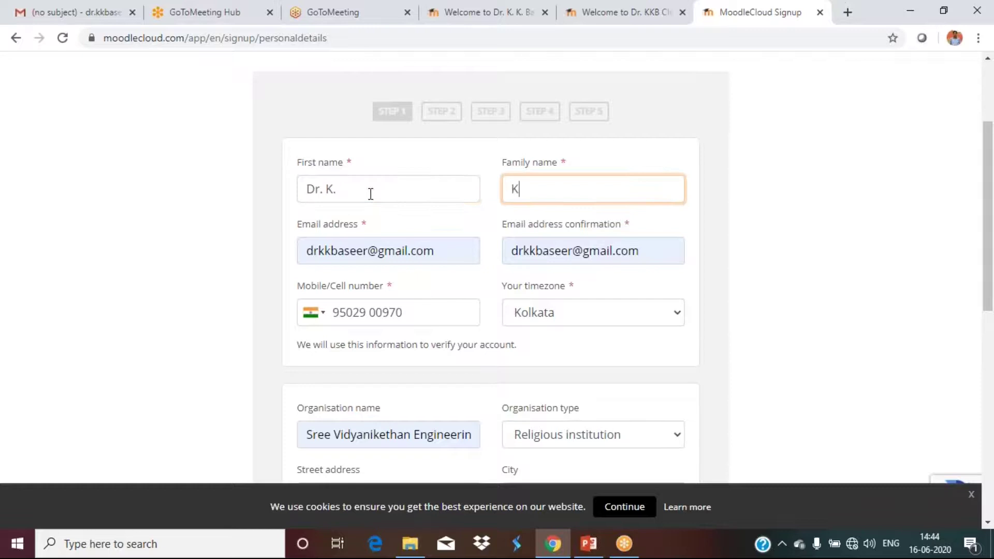
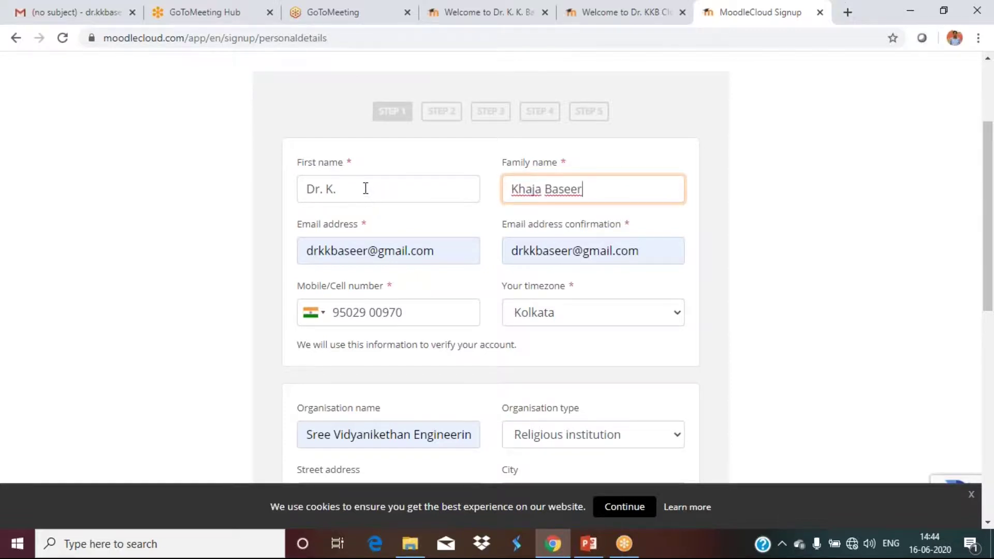
left_click(721, 387)
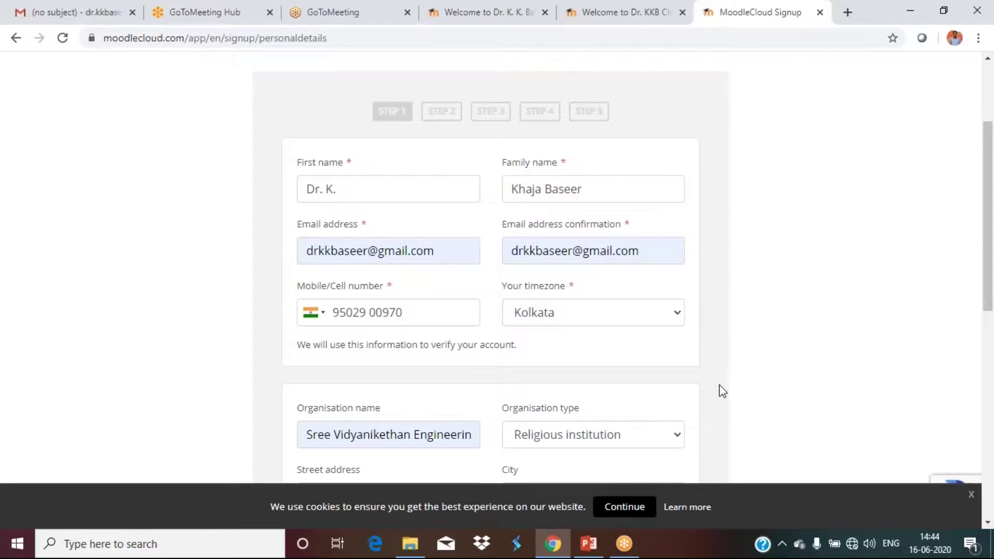
scroll(723, 391, "down", 5)
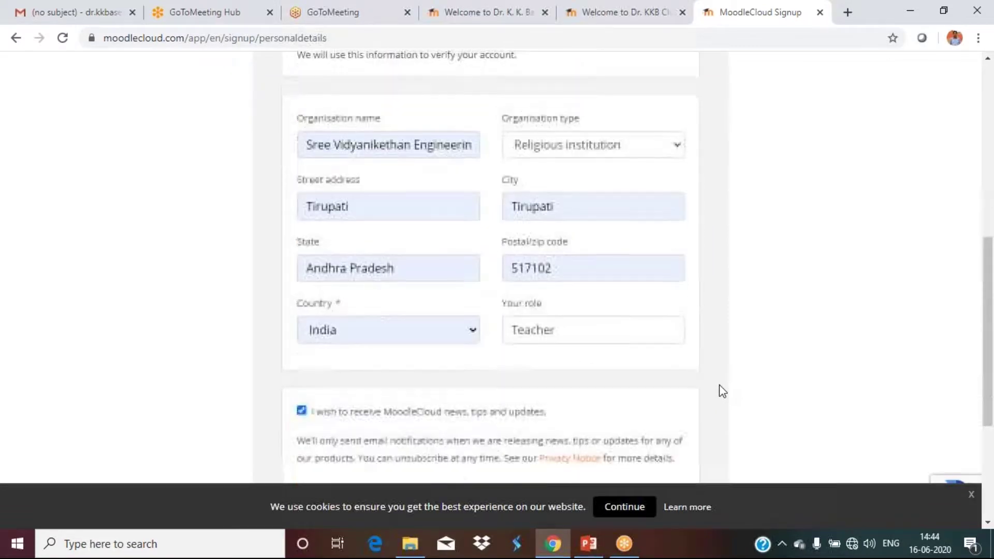
scroll(722, 391, "down", 2)
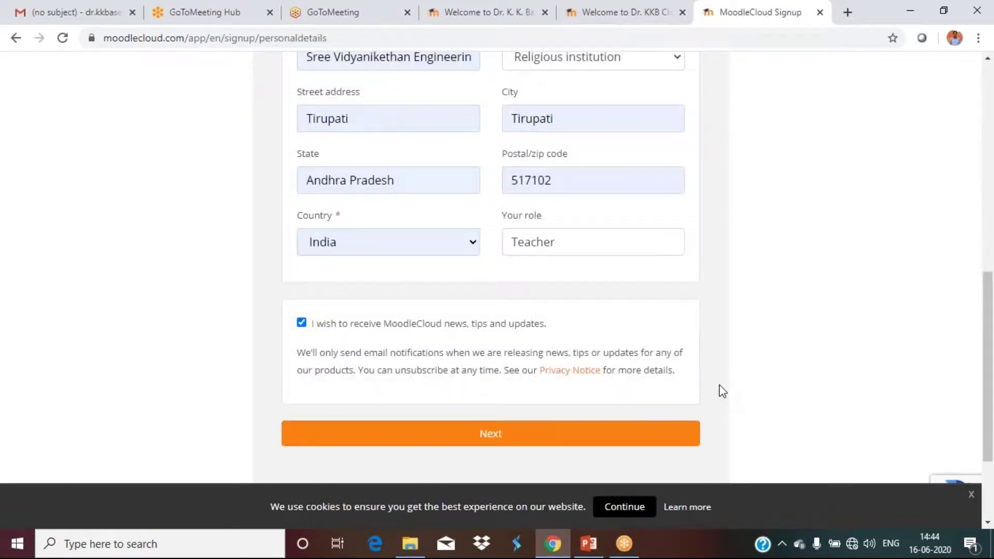
scroll(723, 391, "up", 2)
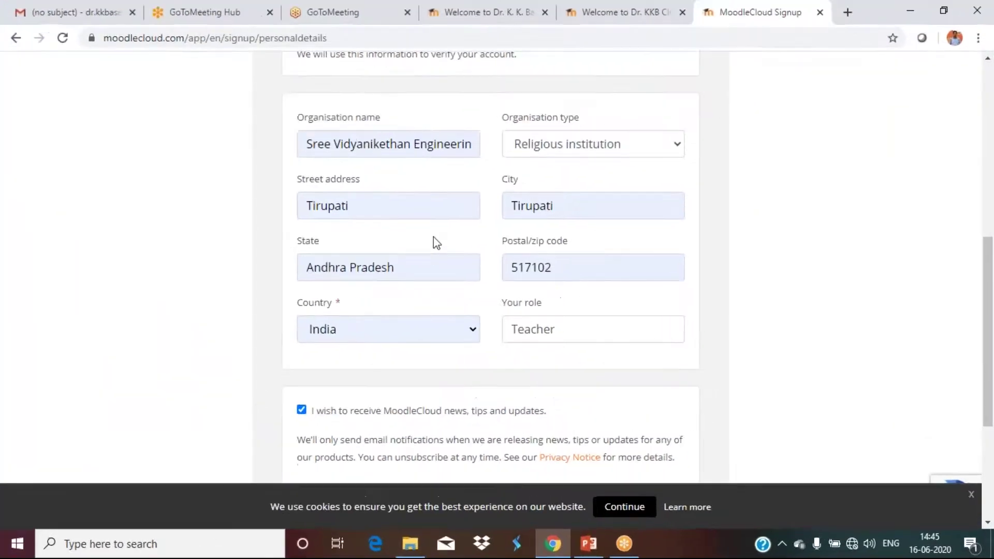
Replace the old mobile number with the user's other Indian mobile number
scroll(528, 250, "up", 1)
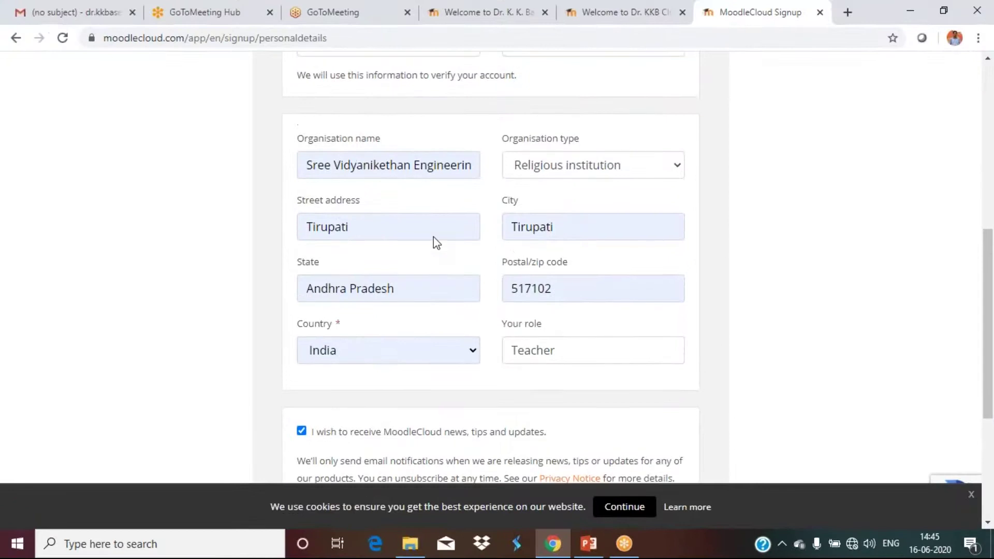
scroll(433, 237, "up", 3)
left_click(409, 225)
key("BackSpace")
key("BackSpace")
key("BackSpace")
key("BackSpace")
key("BackSpace")
key("BackSpace")
key("BackSpace")
key("BackSpace")
key("BackSpace")
key("BackSpace")
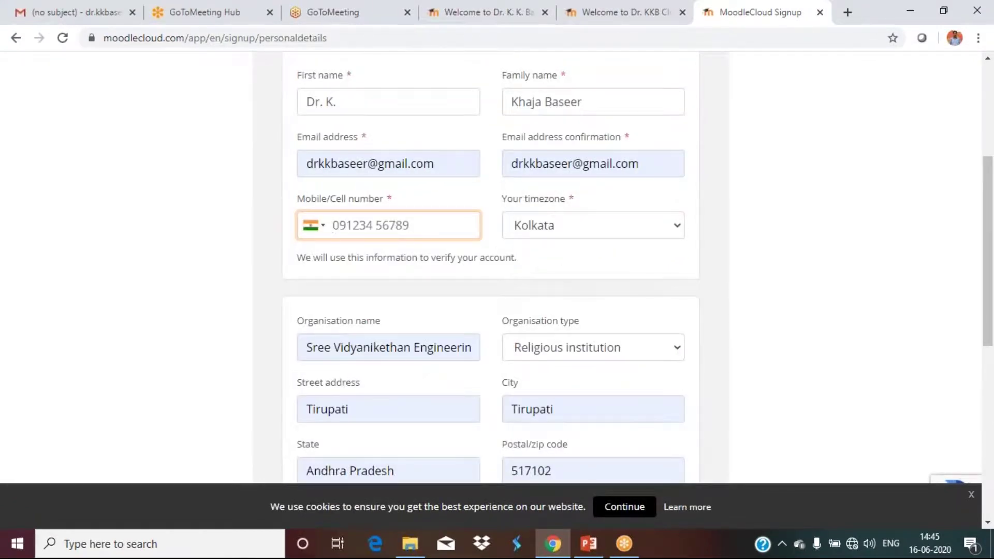
left_click(706, 351)
scroll(708, 353, "down", 1)
scroll(707, 351, "down", 6)
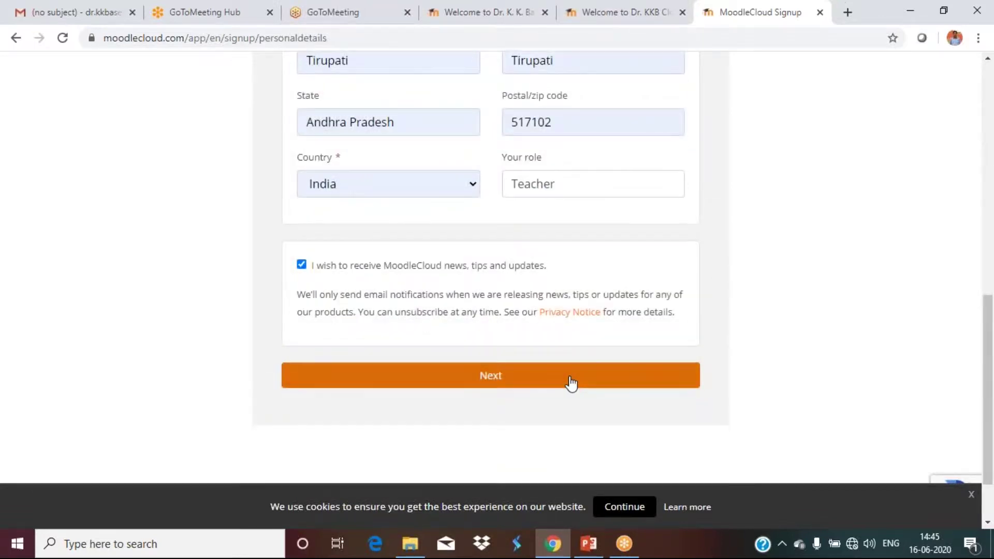
Submit the details and claim the available site name drkkb (drkkb.moodlecloud.com)
left_click(571, 383)
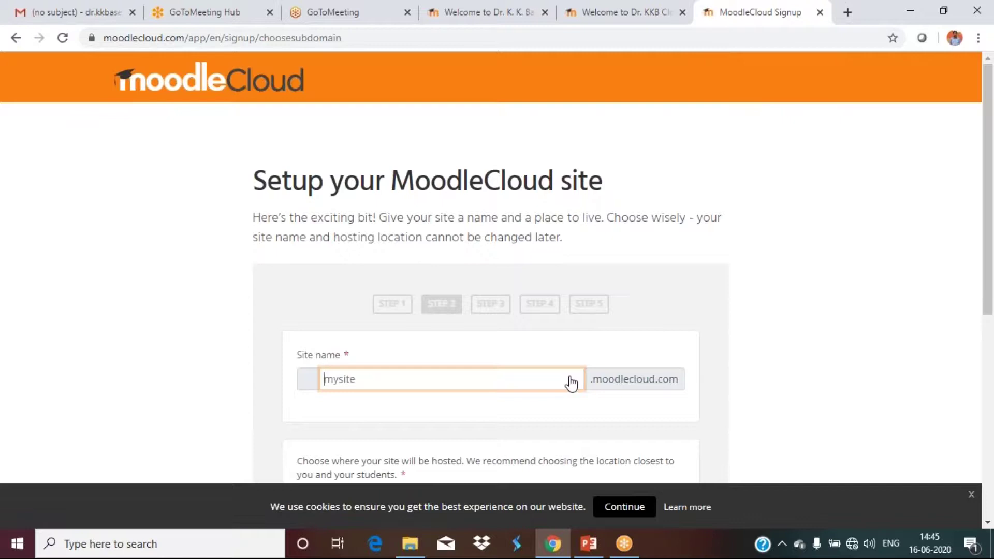
left_click(662, 269)
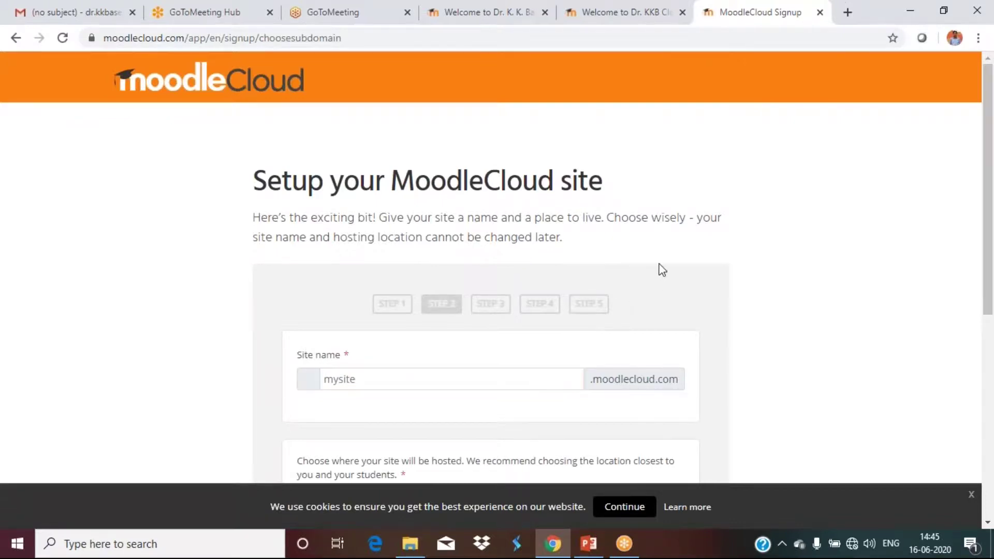
scroll(661, 270, "down", 3)
left_click(437, 233)
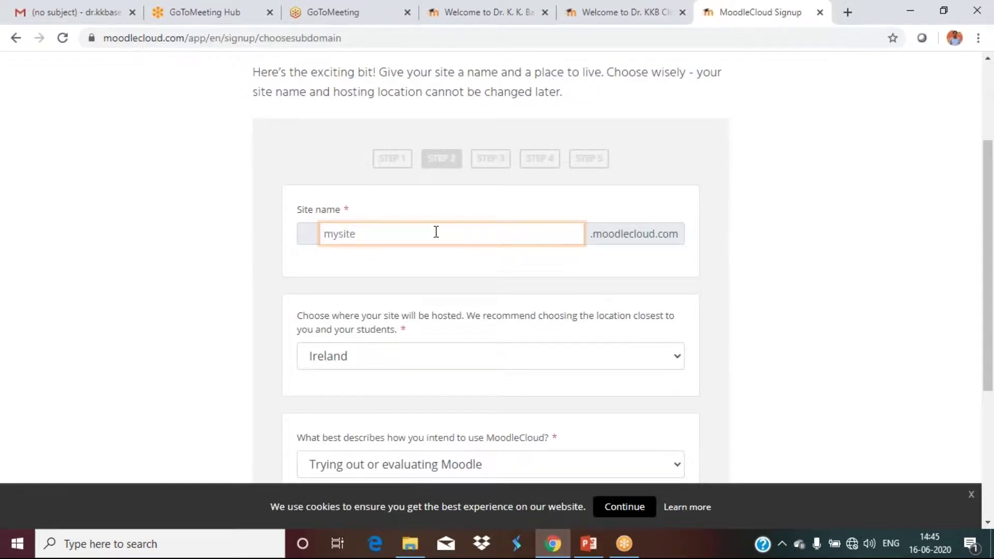
type("drkkb")
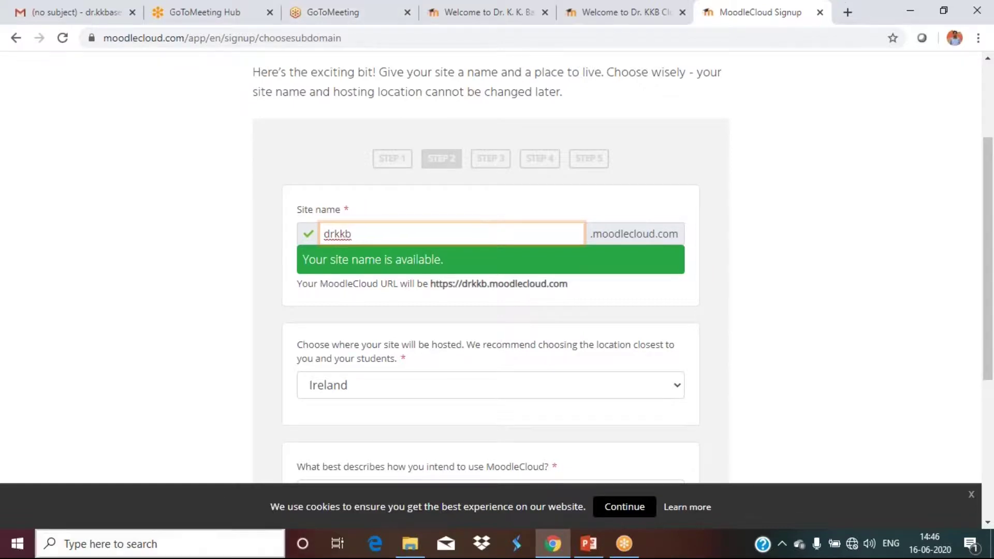
left_click(226, 320)
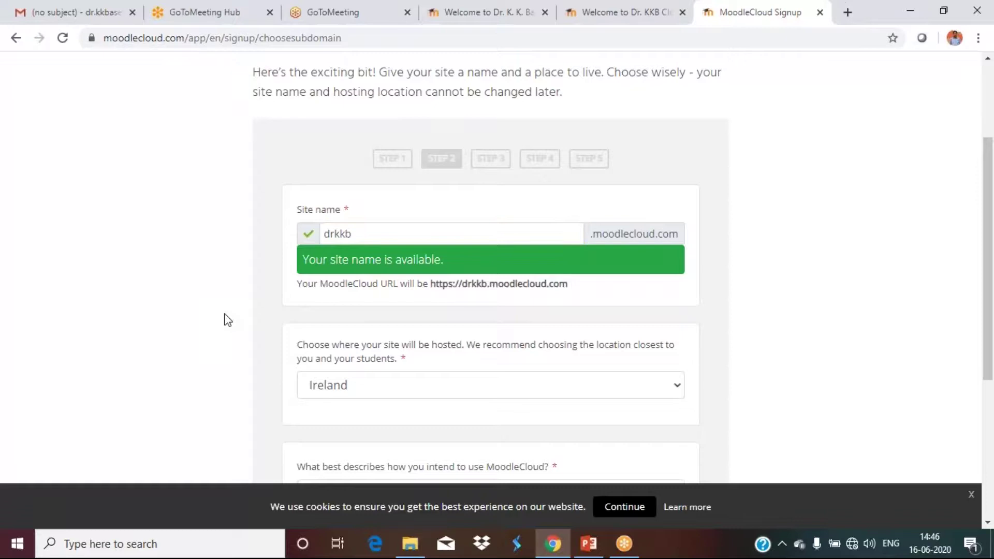
Change the drkkb site's hosting location from Ireland to United States
left_click_drag(470, 284, 570, 284)
left_click(593, 300)
scroll(592, 297, "down", 2)
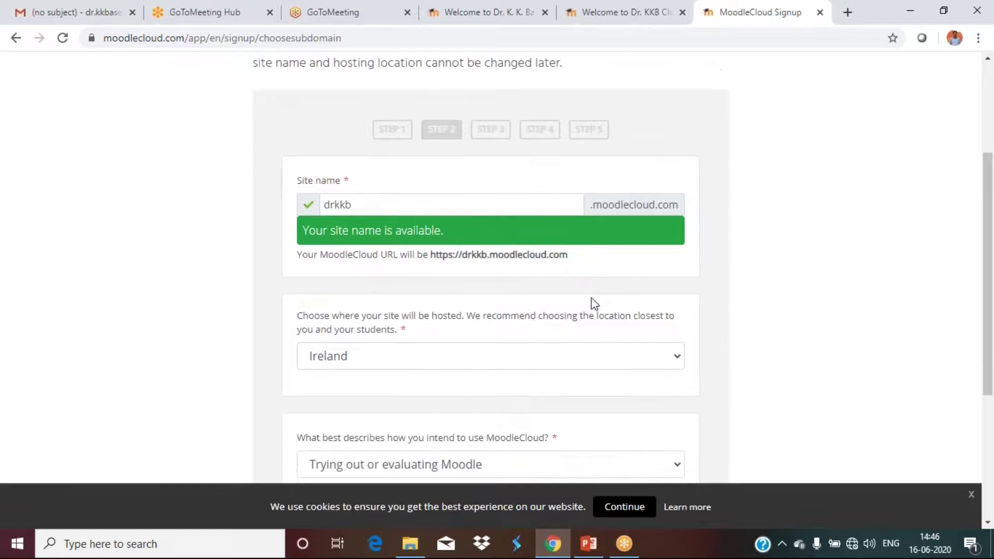
left_click(548, 274)
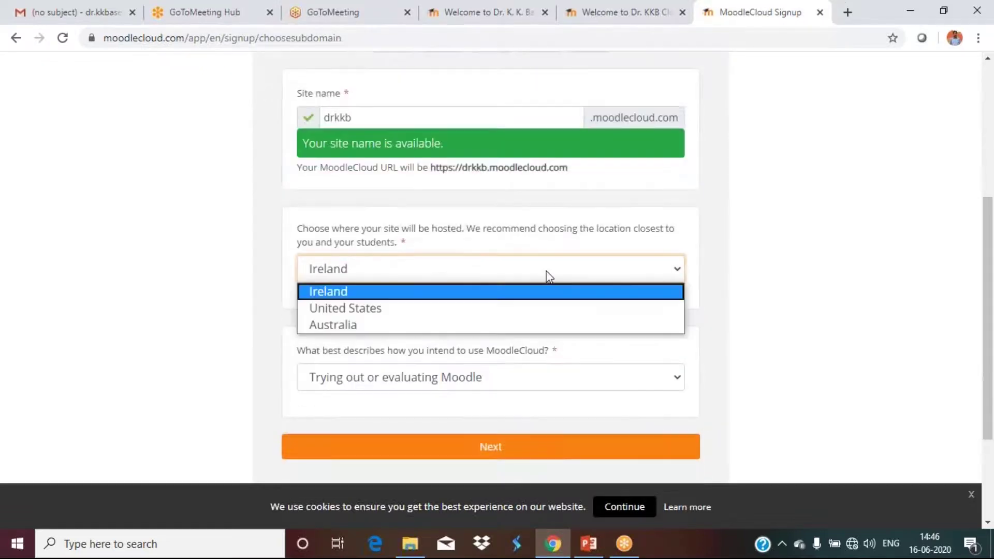
left_click(529, 309)
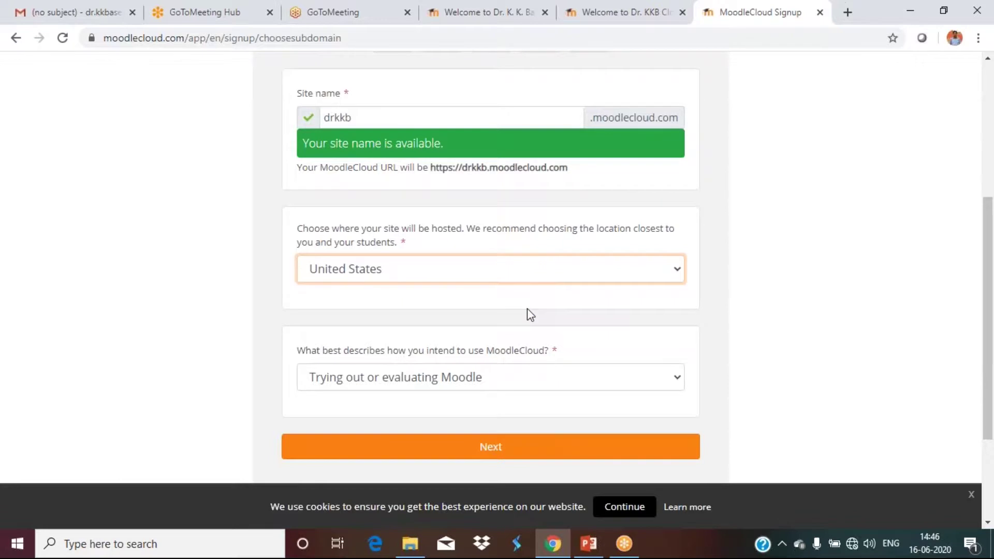
left_click(506, 274)
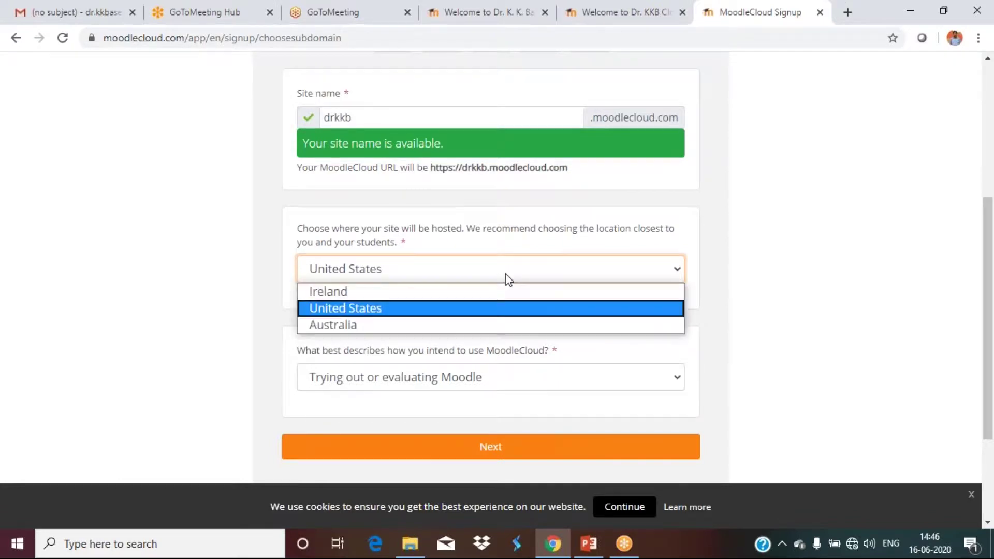
left_click(496, 310)
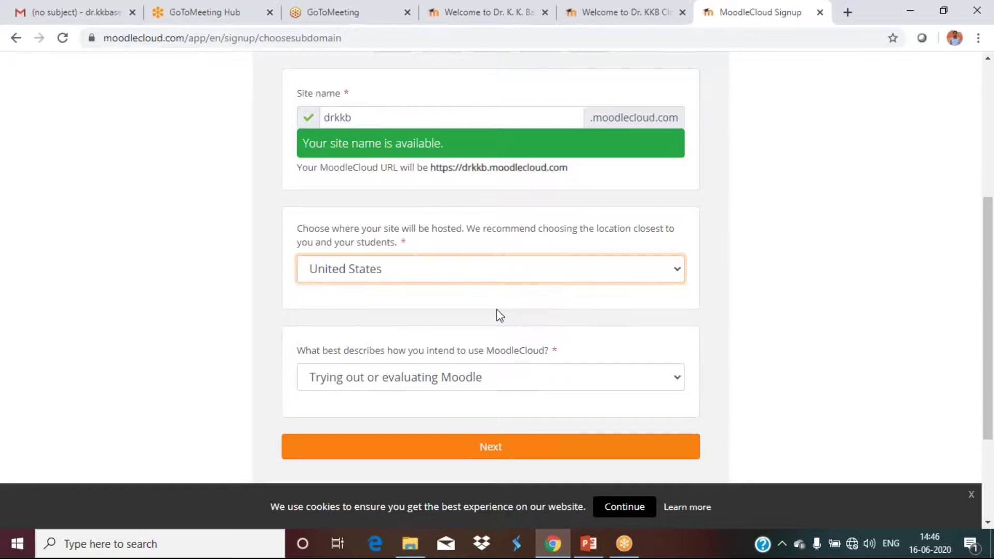
scroll(496, 309, "down", 1)
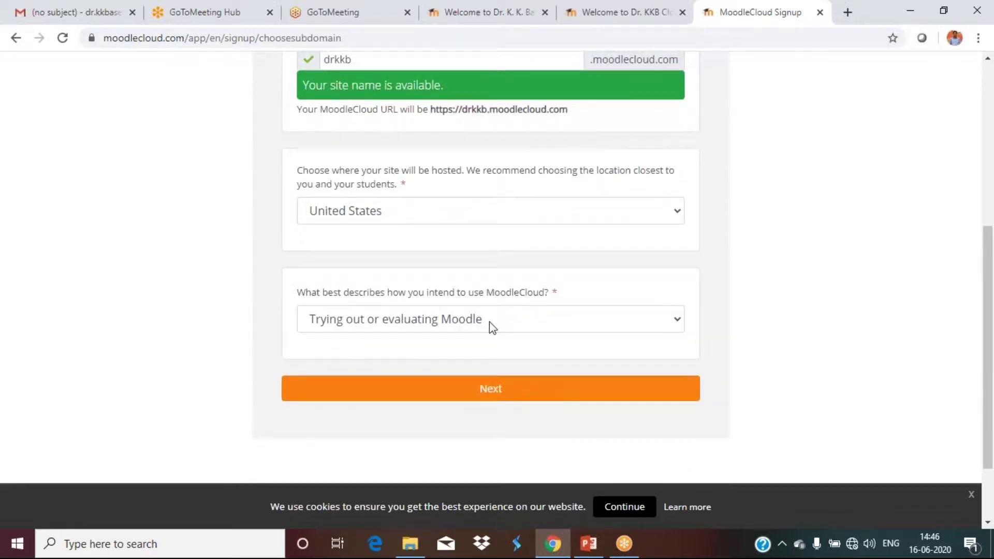
left_click(490, 321)
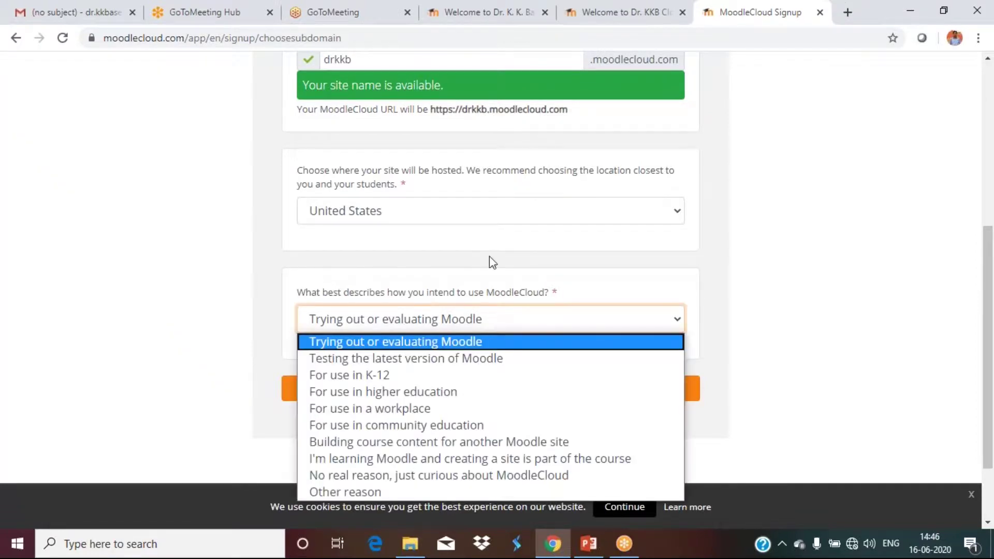
scroll(489, 256, "up", 3)
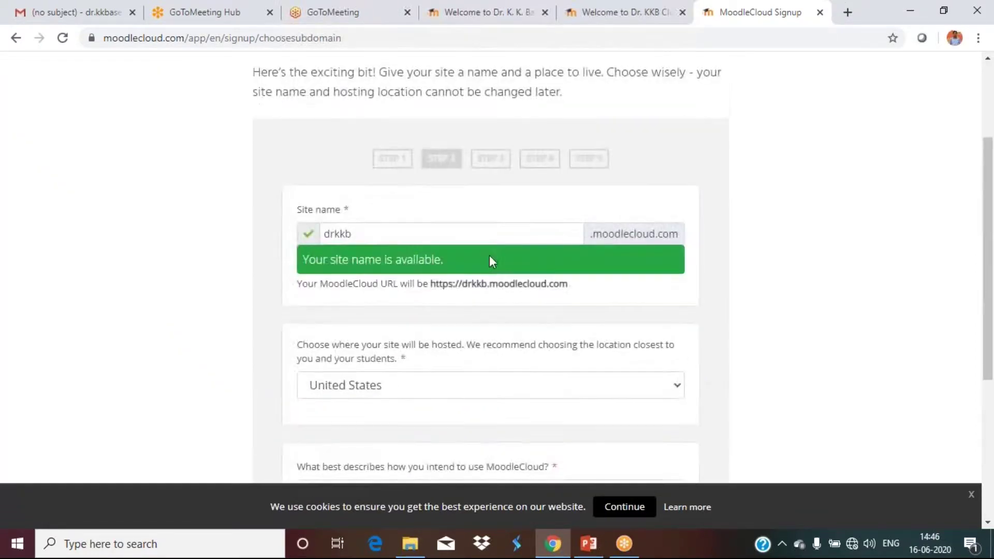
scroll(489, 255, "down", 4)
scroll(488, 224, "up", 1)
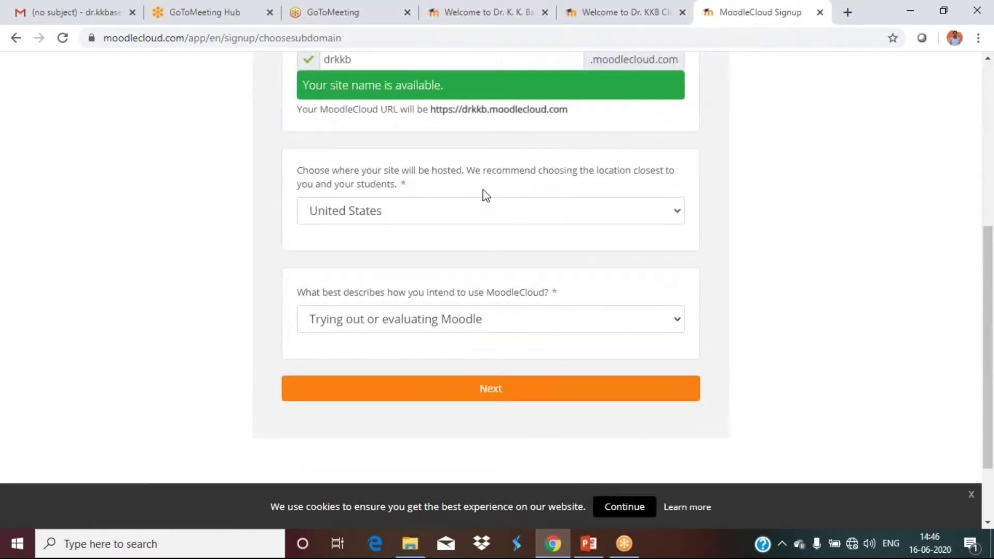
scroll(486, 196, "up", 1)
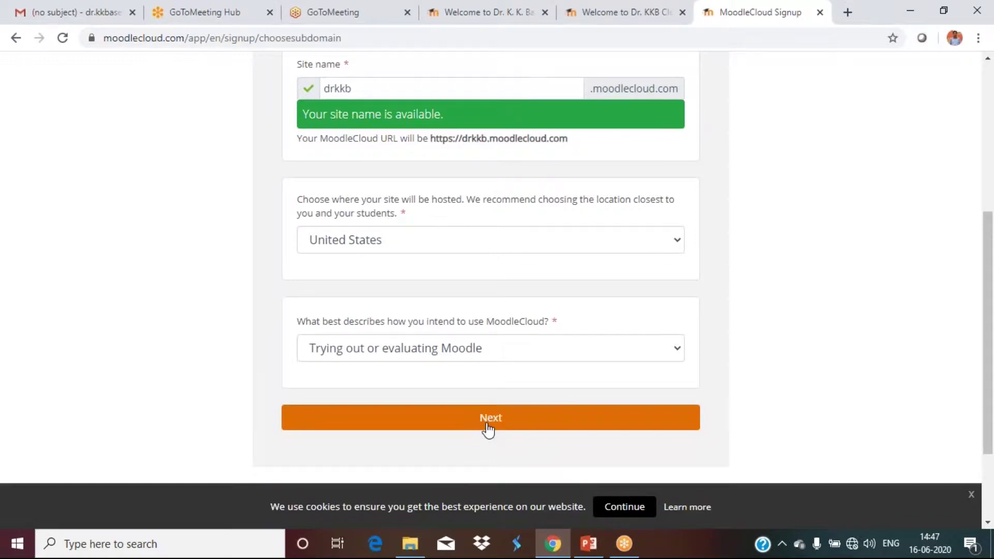
left_click(532, 244)
left_click(505, 236)
left_click(273, 188)
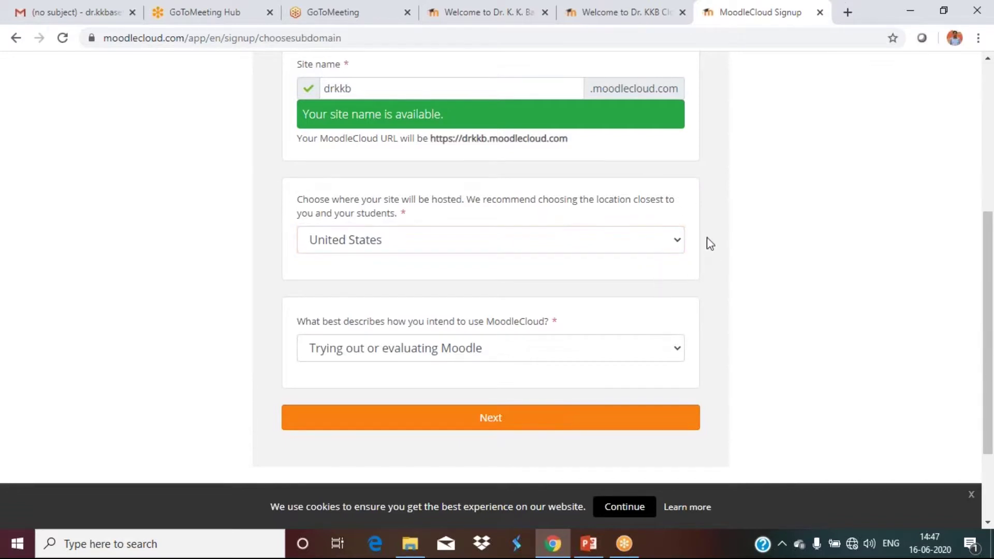
scroll(699, 200, "up", 2)
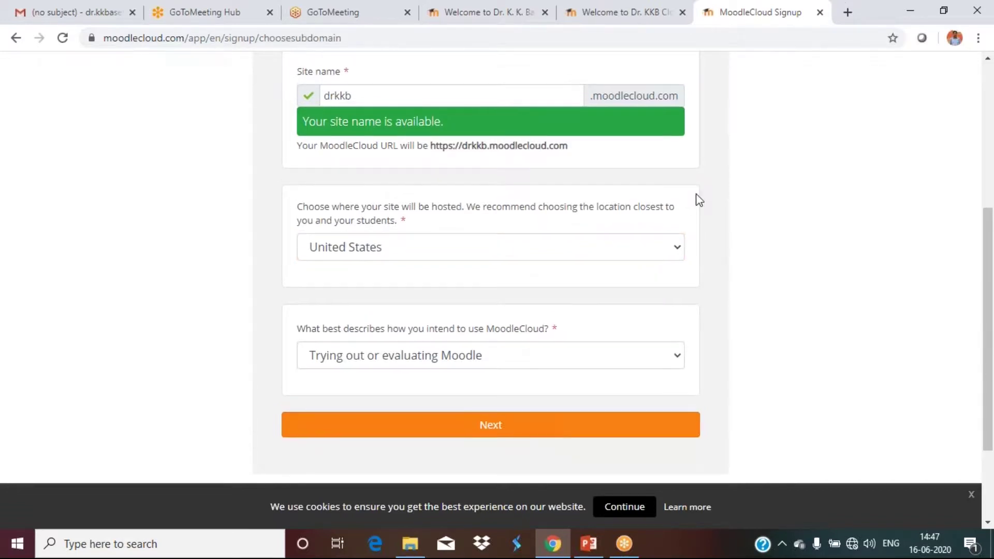
Review the chosen site name drkkb, its address drkkb.moodlecloud.com, and the hosting note
scroll(699, 201, "down", 1)
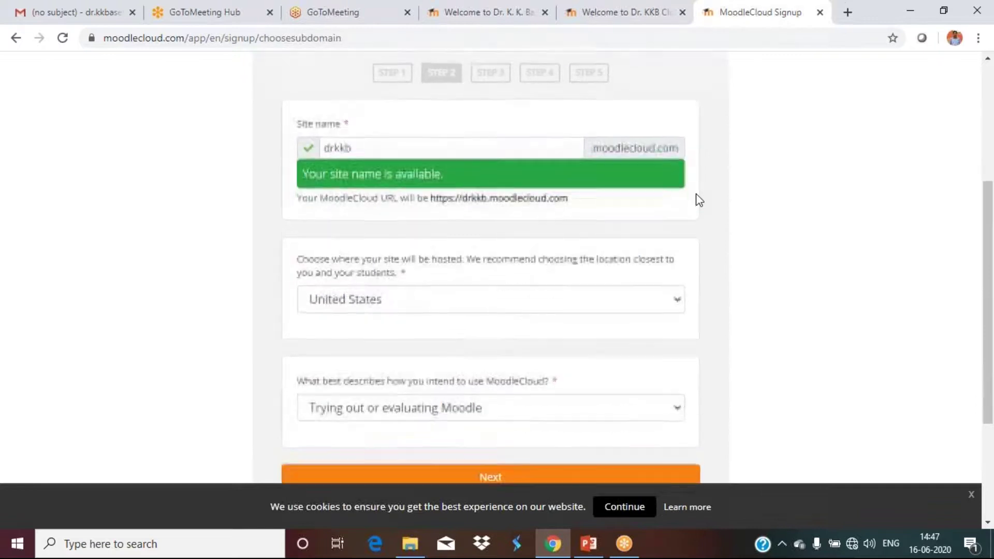
left_click(464, 139)
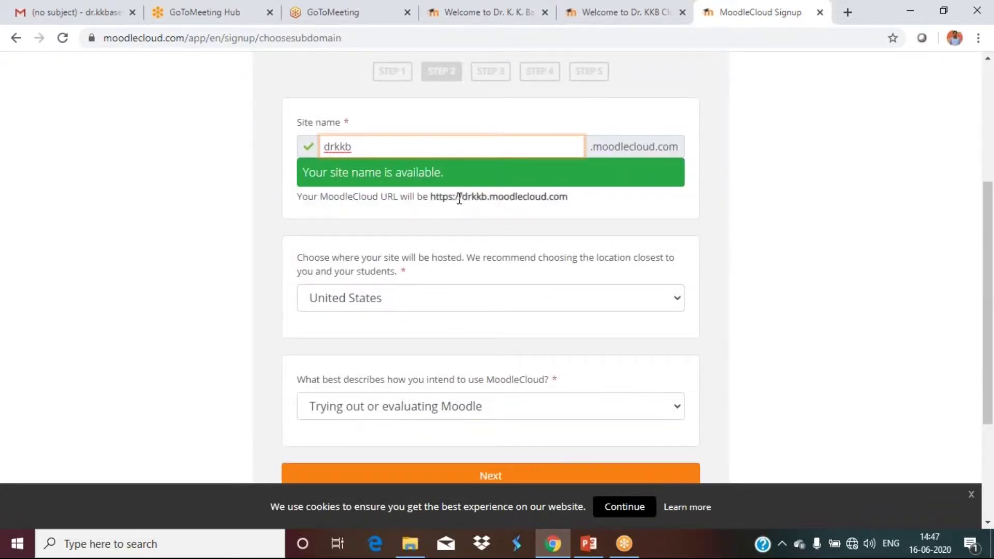
left_click_drag(462, 198, 571, 198)
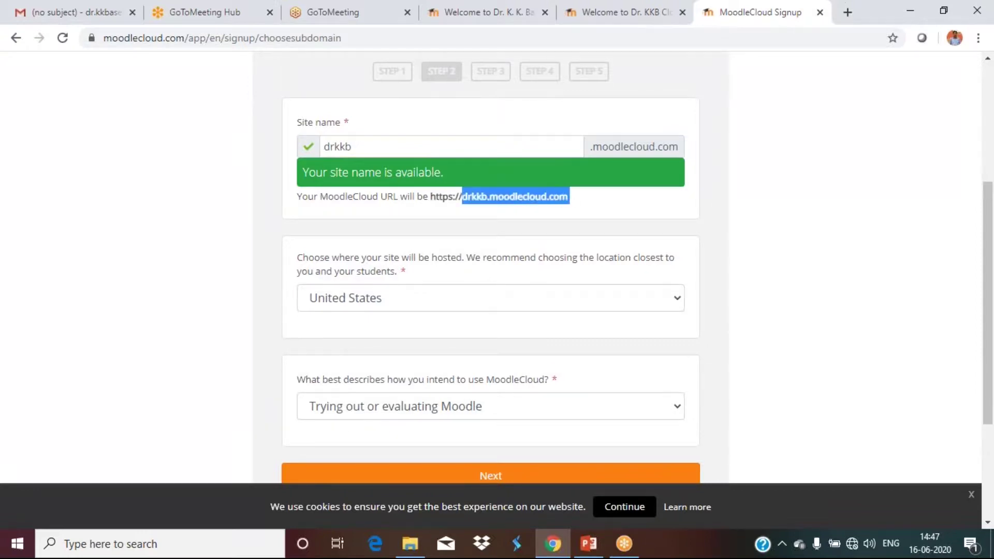
left_click(570, 256)
left_click_drag(384, 258, 439, 259)
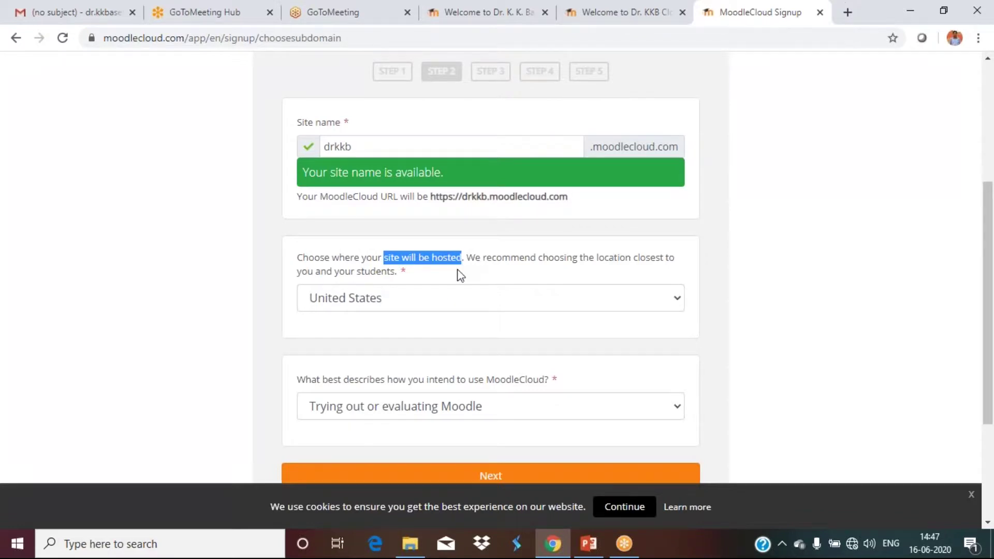
Keep United States hosting, set intended use to 'For use in community education', and submit
left_click(440, 304)
left_click(441, 305)
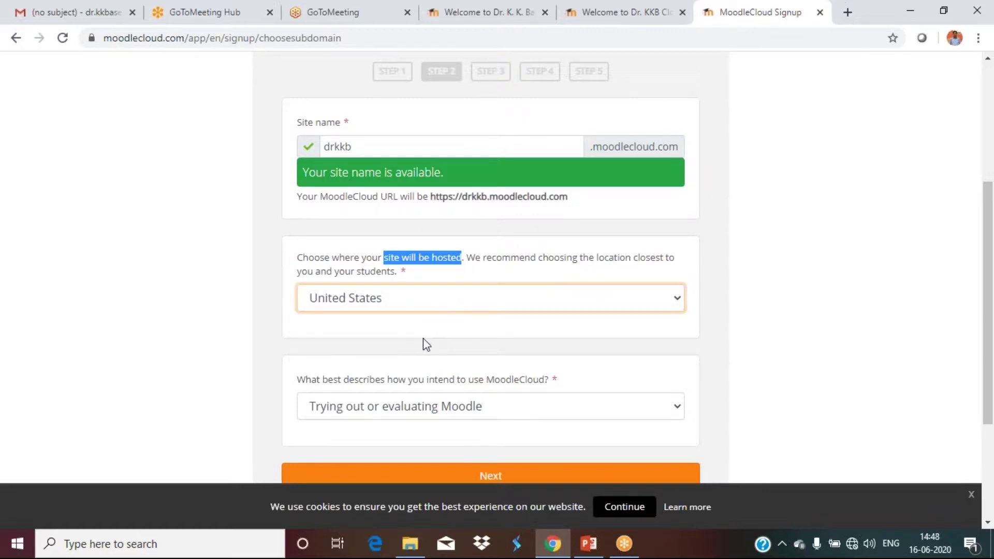
scroll(430, 404, "down", 2)
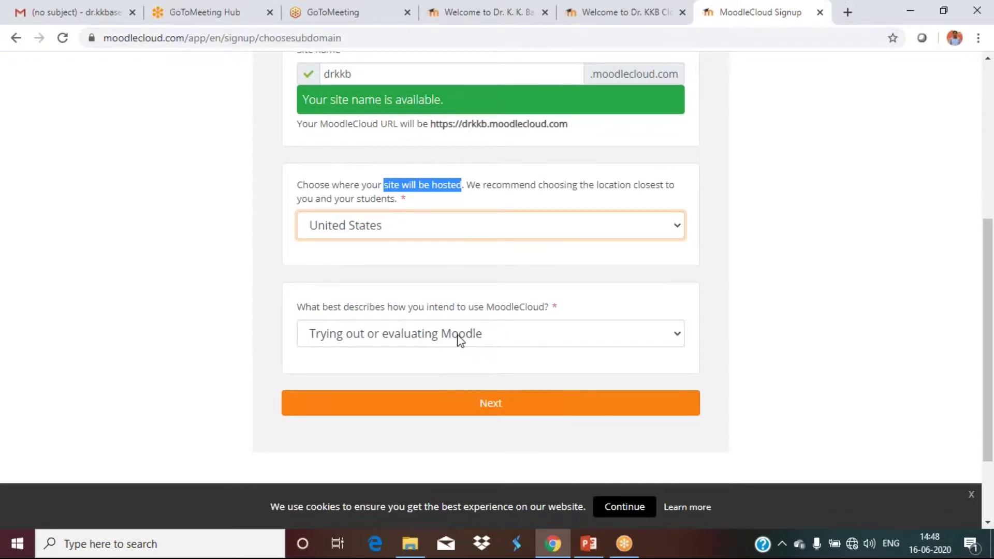
left_click(458, 336)
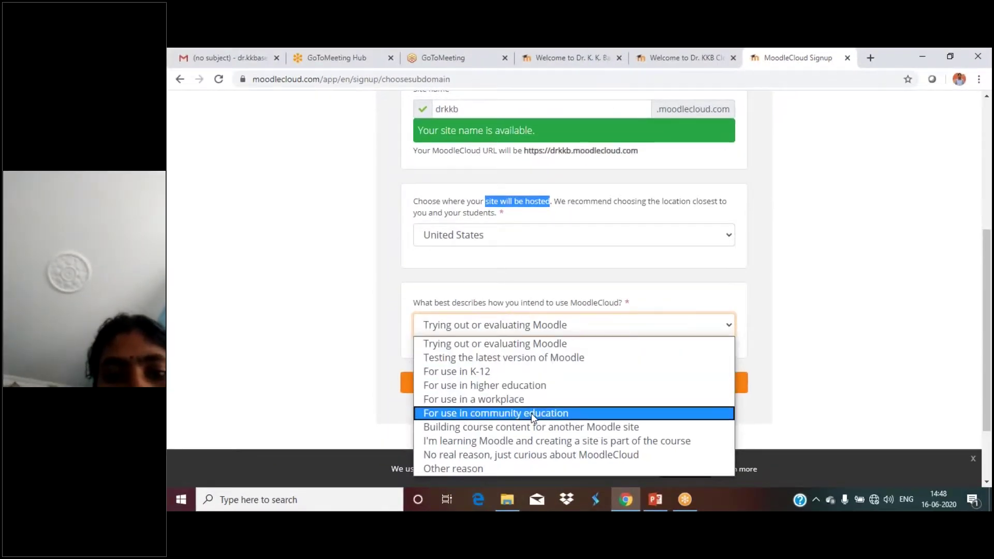
left_click(533, 414)
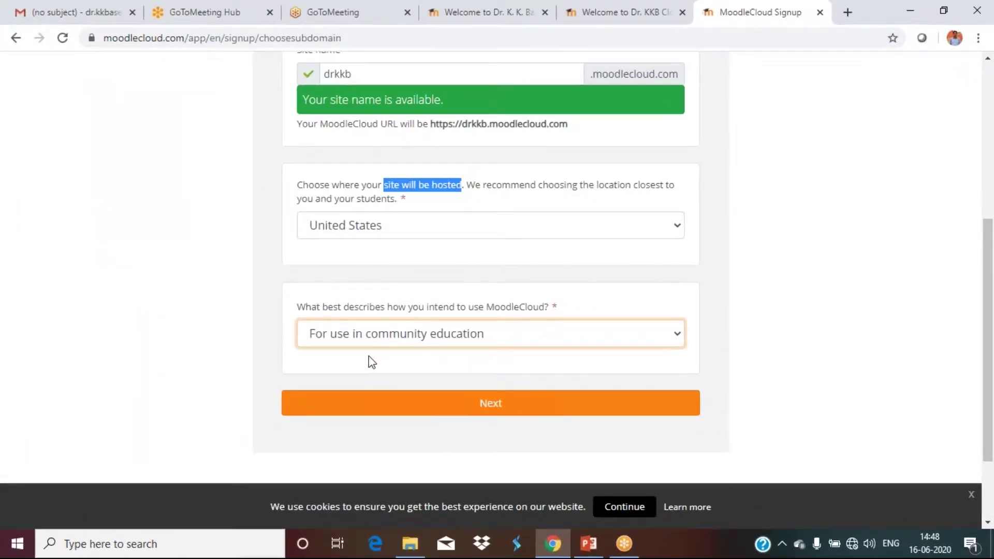
left_click(451, 409)
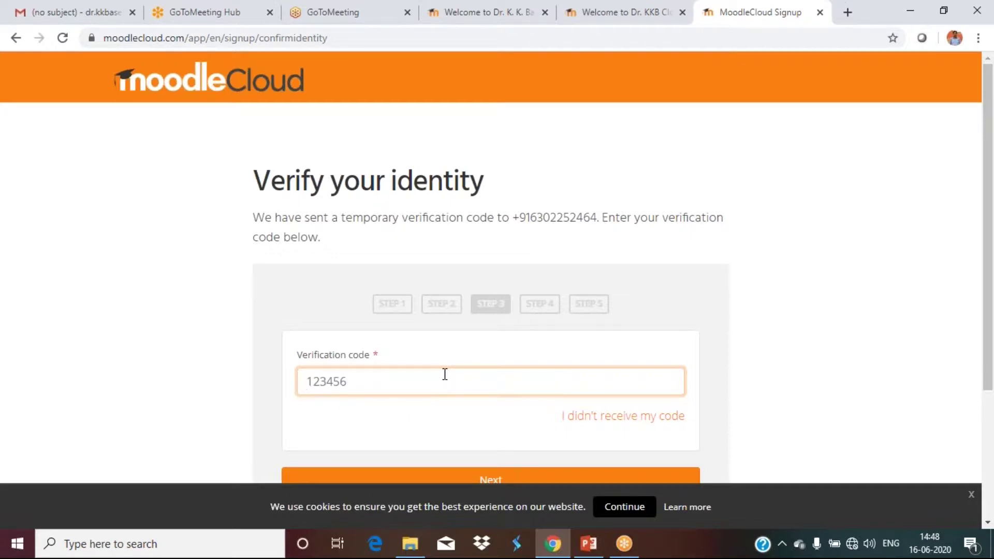
Enter the texted six-digit code in the Verification code field and scroll to Next
scroll(482, 383, "down", 1)
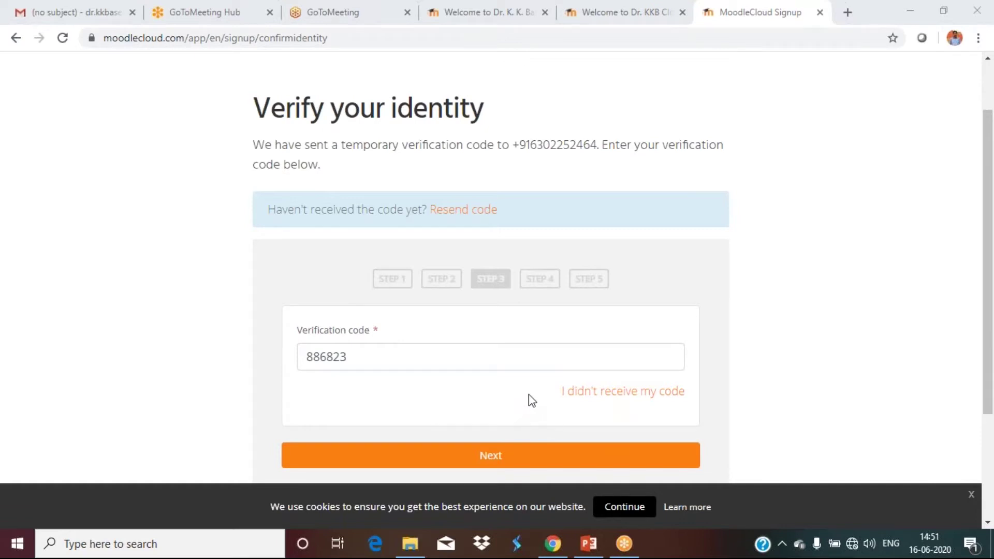
Submit the six-digit verification code on the Verify your identity page
left_click(527, 459)
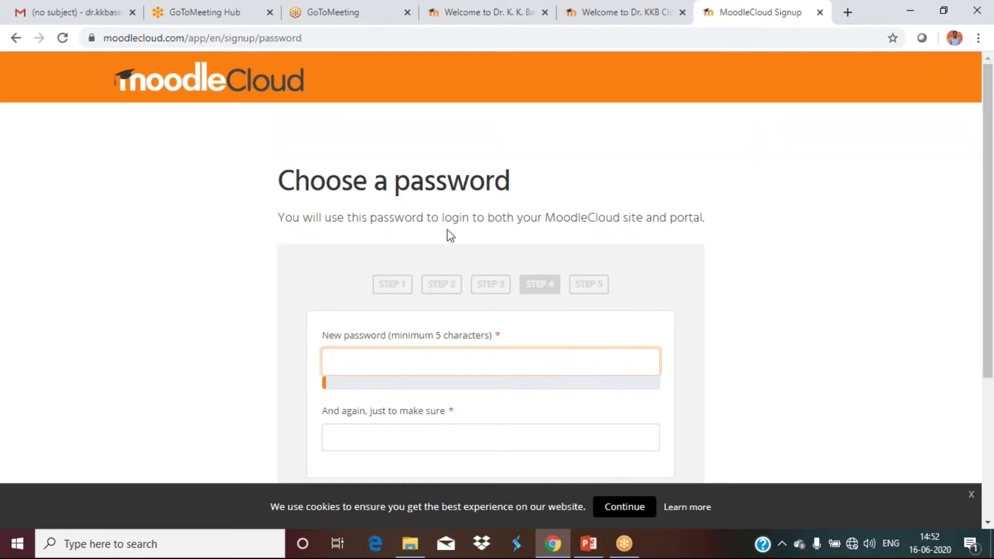
Enter a strong account password in New password and the confirmation field, then submit it
left_click(419, 254)
scroll(637, 384, "down", 2)
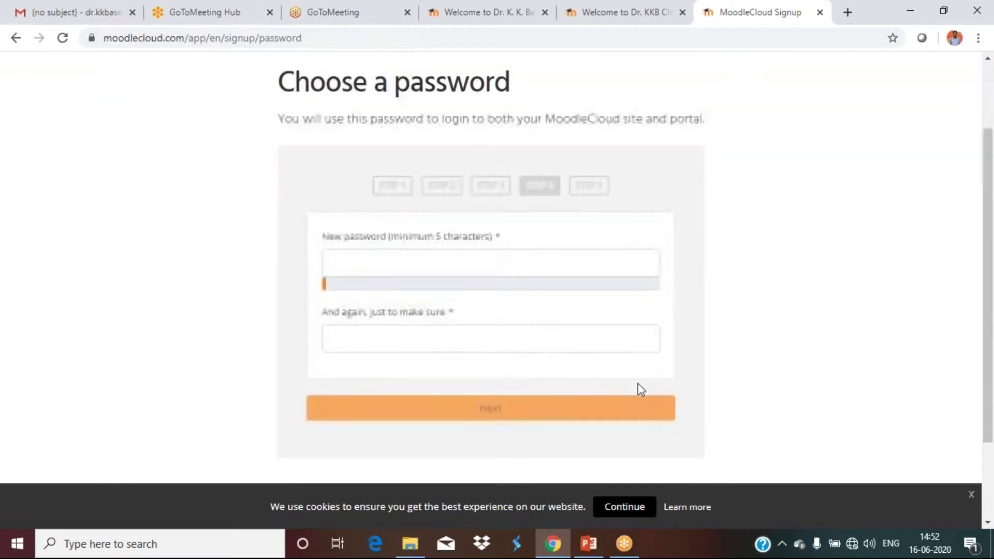
scroll(640, 389, "down", 1)
left_click(565, 217)
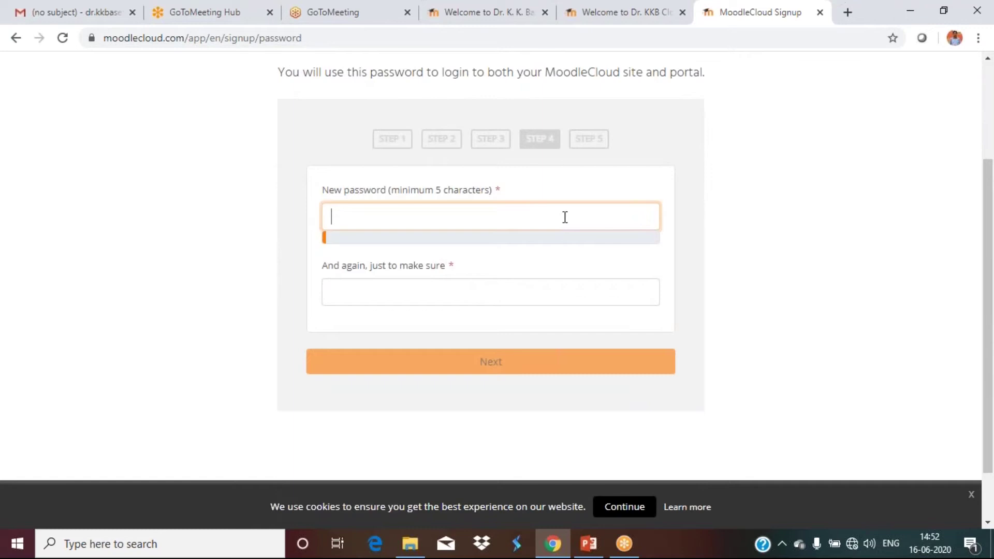
type("••••••••••")
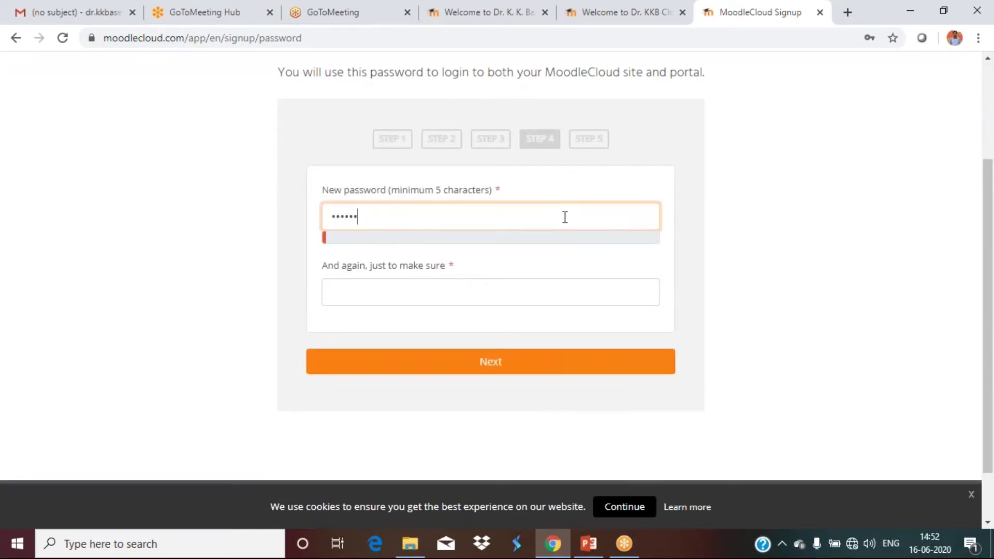
key("Tab")
type("••••••••••")
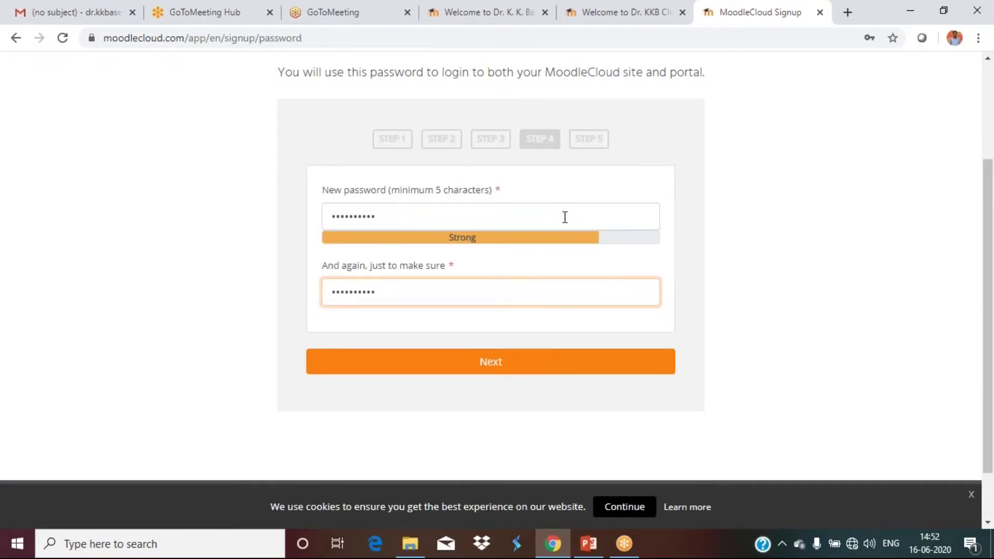
left_click(507, 363)
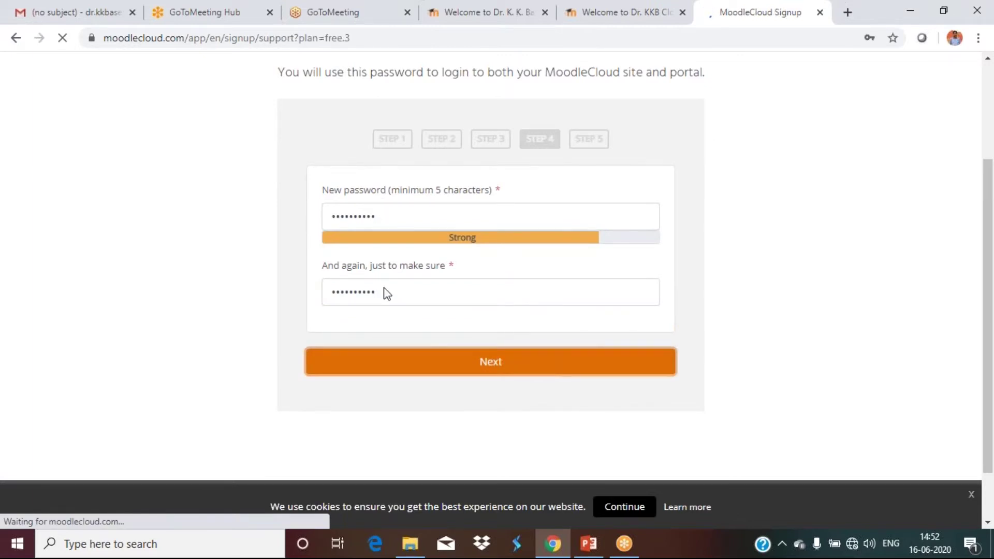
Read the portal, support, and Moodle Partner details, then choose 'Thanks, take me to my Moodle site now!'
scroll(390, 309, "down", 3)
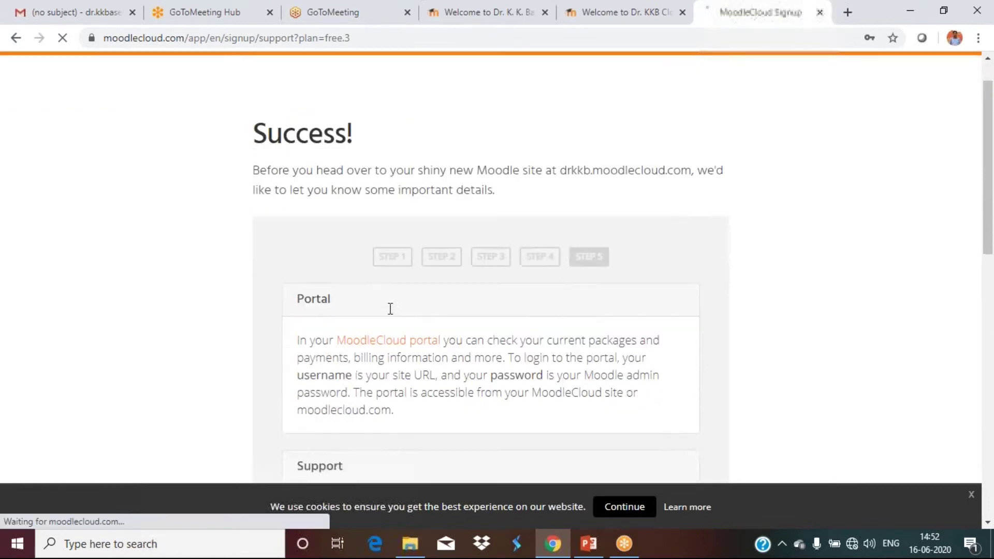
scroll(426, 318, "down", 1)
scroll(426, 317, "up", 1)
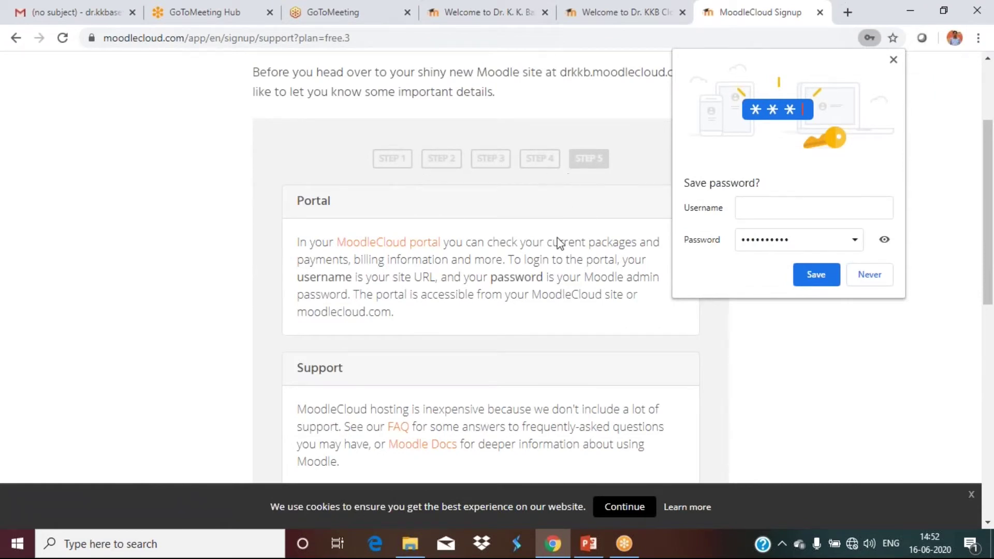
scroll(508, 336, "down", 3)
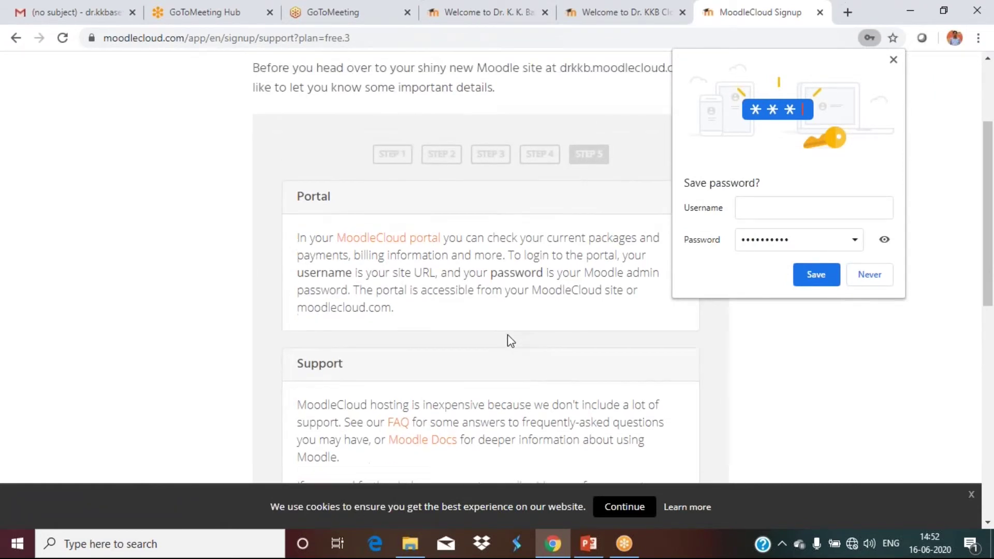
scroll(730, 388, "up", 5)
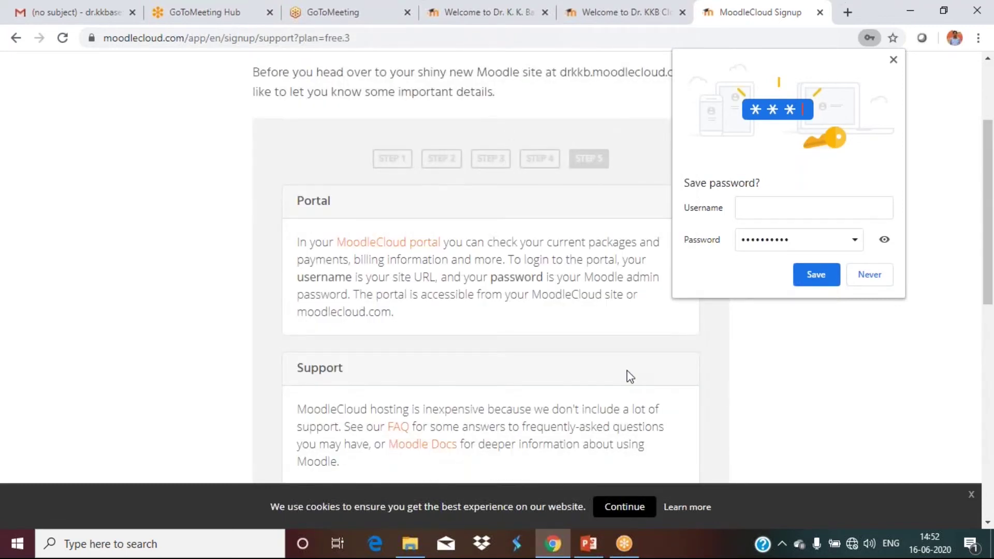
scroll(628, 377, "down", 10)
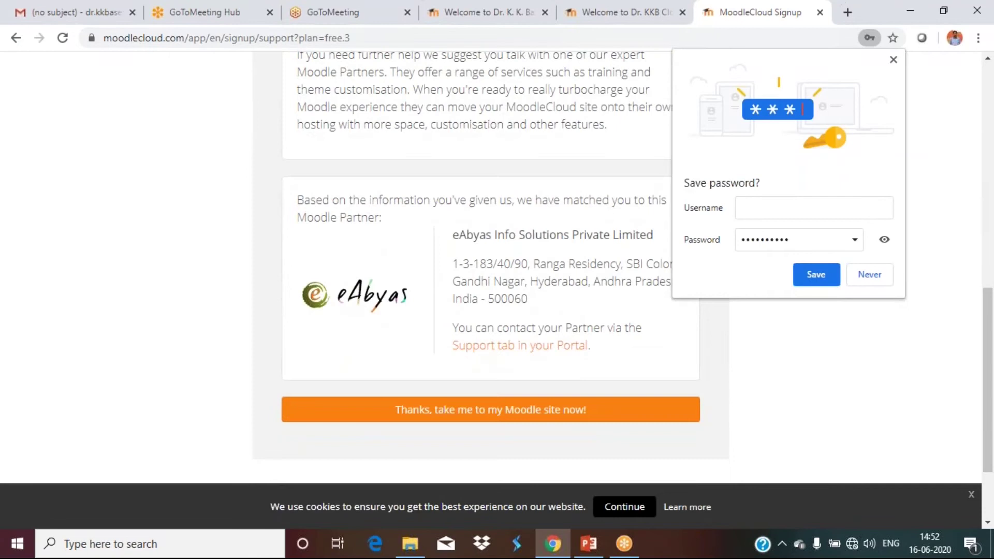
left_click(502, 419)
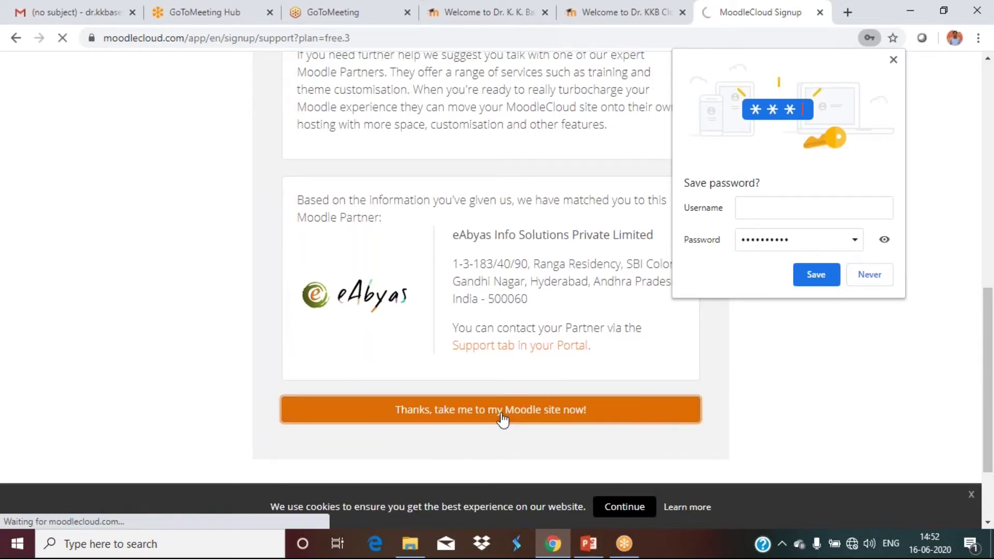